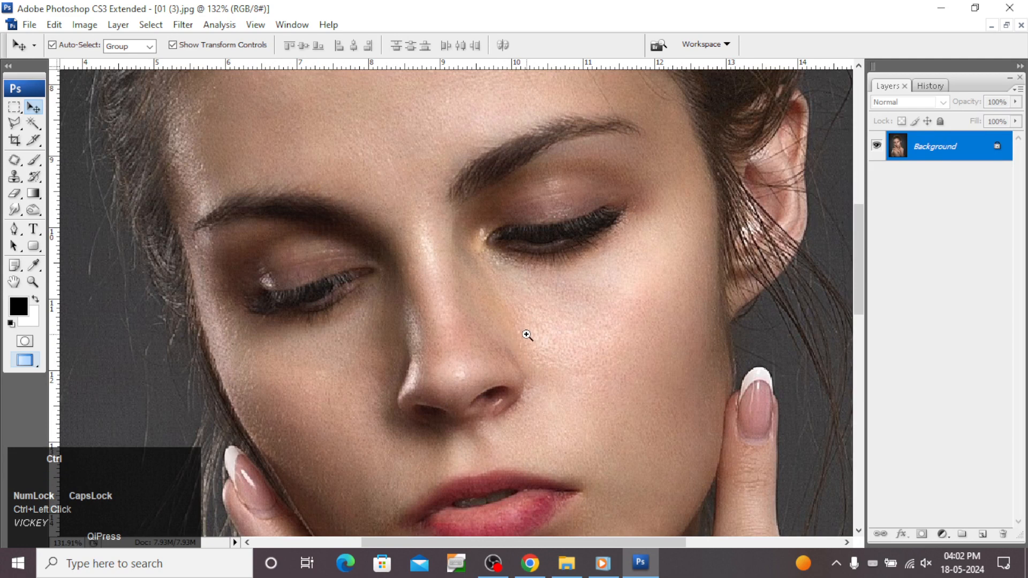
- Duplicate the Background layer and name the copy 001
left_click_drag(303, 163, 635, 466)
right_click(534, 224)
left_click(551, 238)
left_click_drag(344, 164, 557, 348)
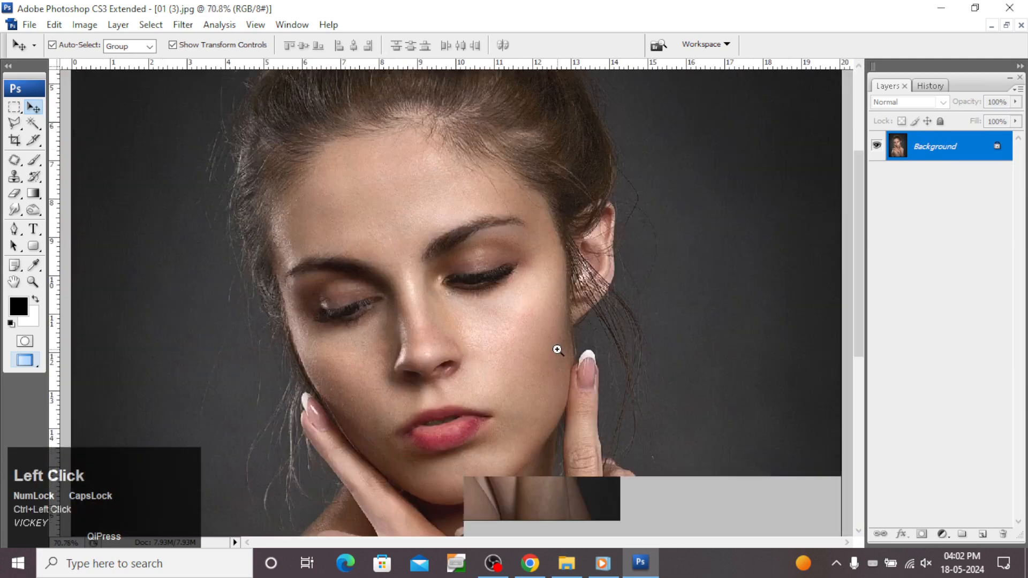
right_click(942, 141)
left_click(934, 168)
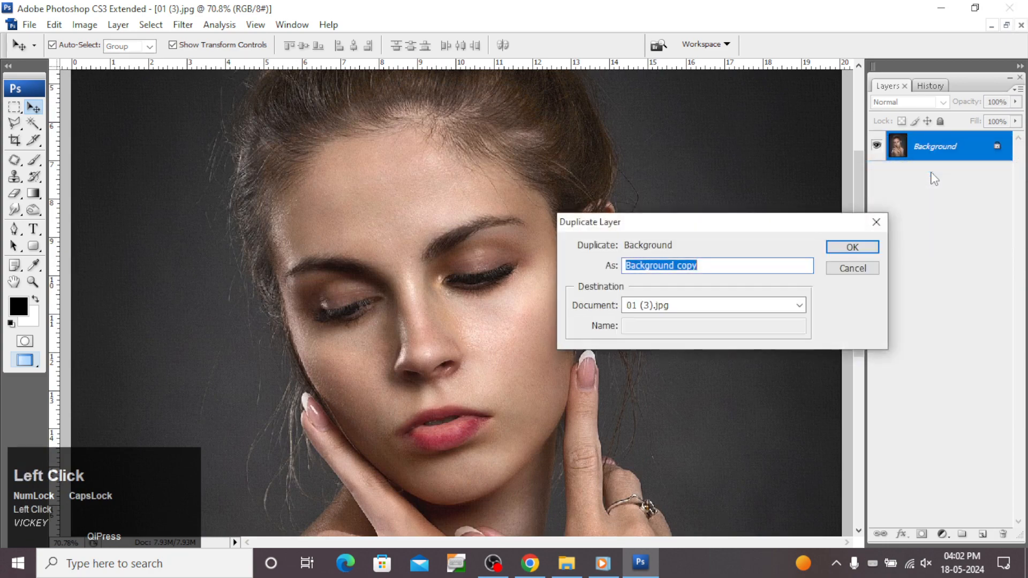
type("001")
key("Return")
key("ctrl+0")
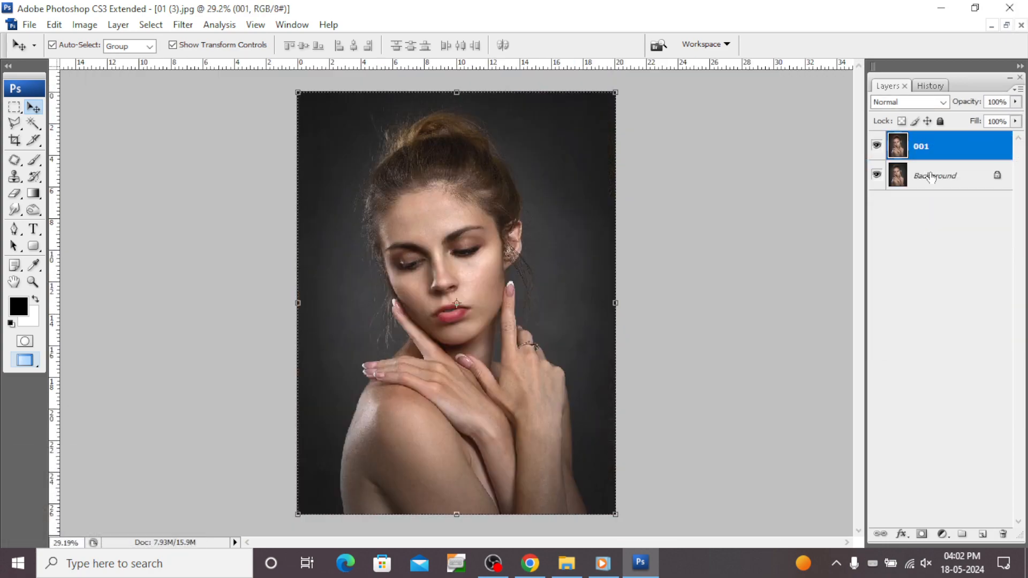
- Turn off the Move tool's Show Transform Controls option for an unobstructed view of the face
left_click_drag(521, 383, 521, 383)
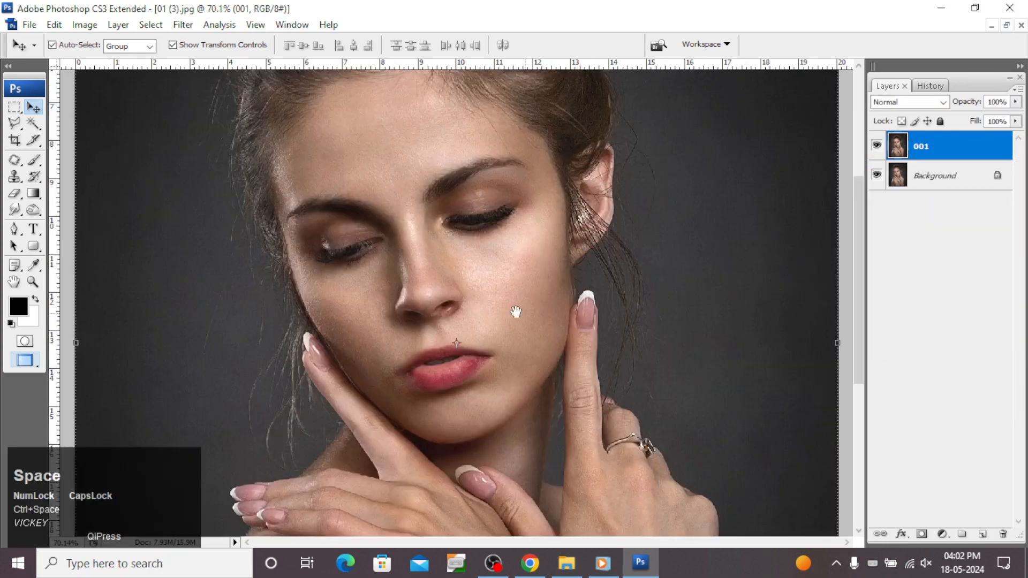
left_click(172, 44)
left_click_drag(451, 262, 449, 310)
left_click_drag(264, 175, 620, 500)
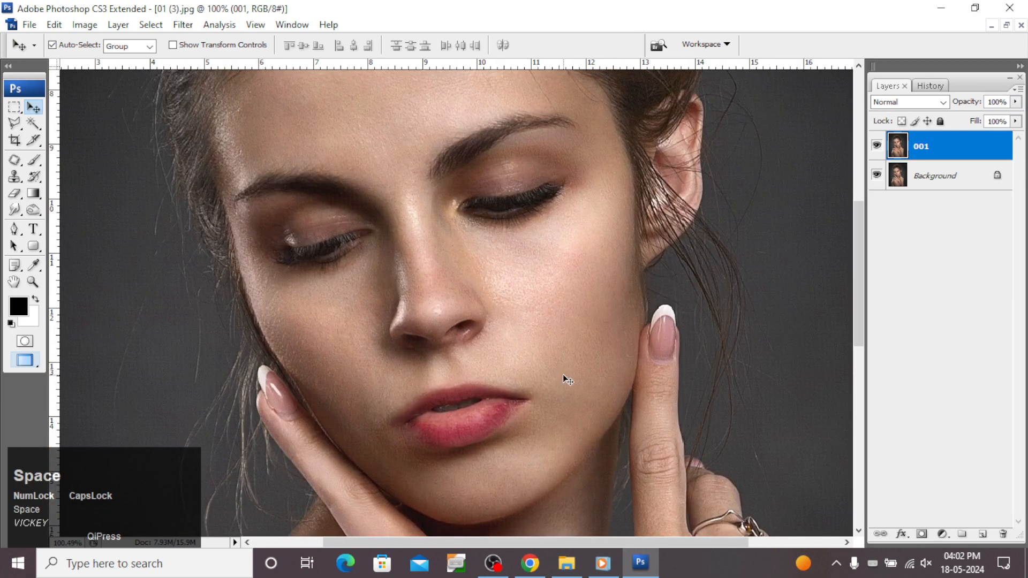
- Apply the Dust & Scratches noise filter to layer 001 with a radius of 1 pixel and a threshold of 0 levels
key("alt+t")
key("Down")
key("Down")
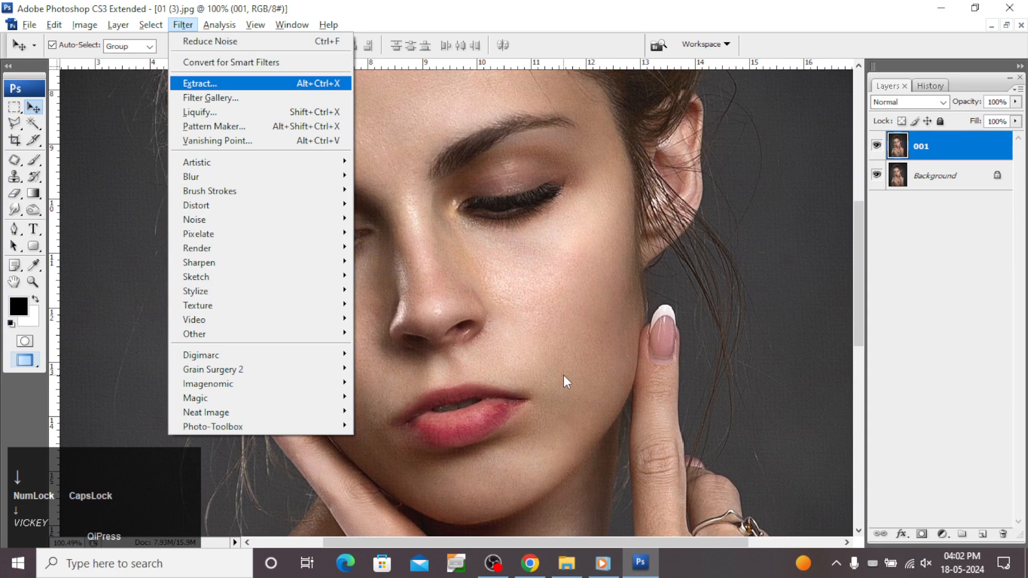
key("d")
key("Down")
key("Right")
key("Down")
key("Down")
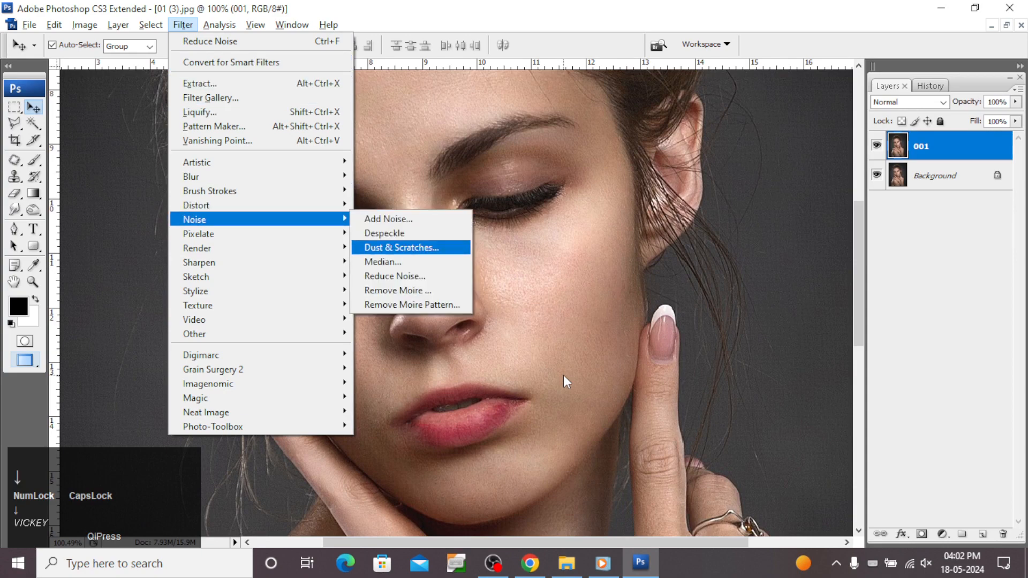
key("Return")
key("Return")
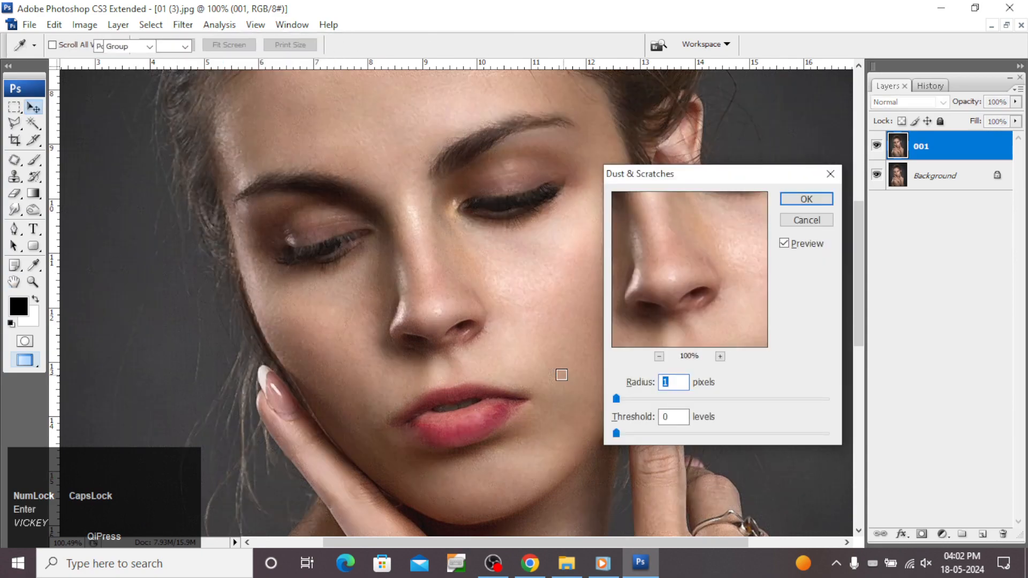
key("v")
- Smooth the skin on layer 001 with the Imagenomic Portraiture filter at Smoothing: High, sampling the face for the skin tones mask
key("alt+t")
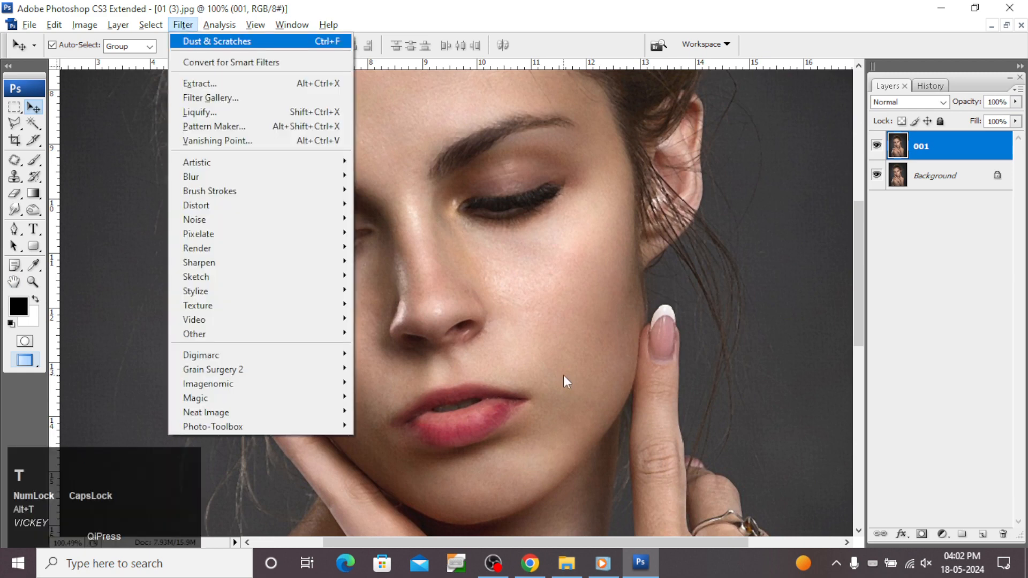
key("i")
key("p")
left_click(541, 298, "ctrl")
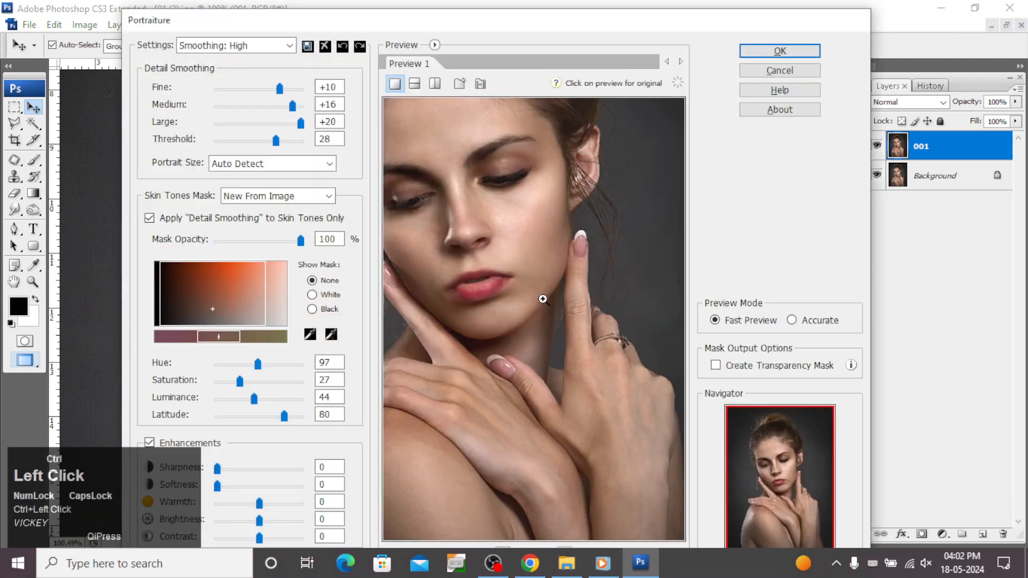
left_click(332, 334)
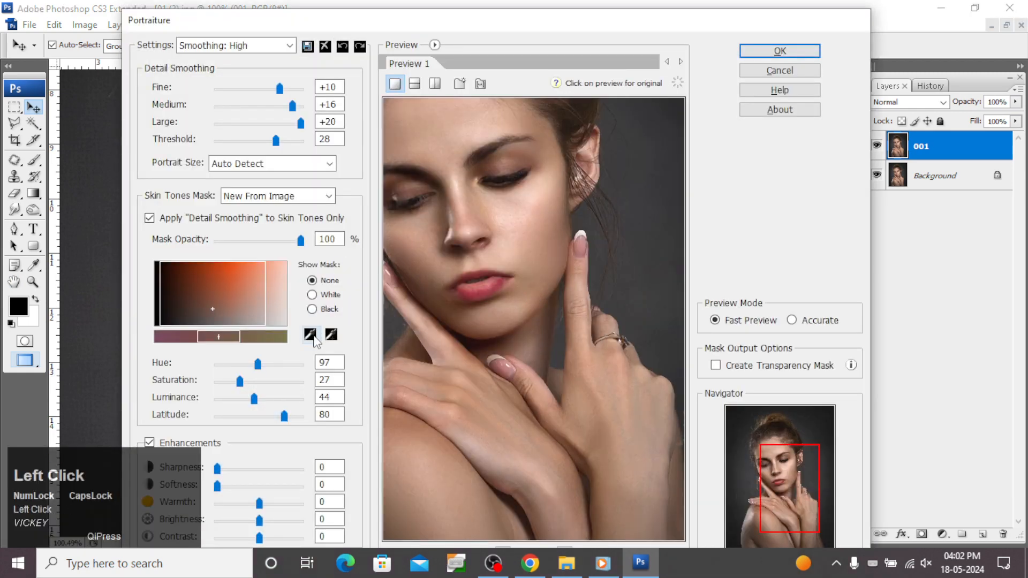
left_click(422, 114)
left_click(422, 252)
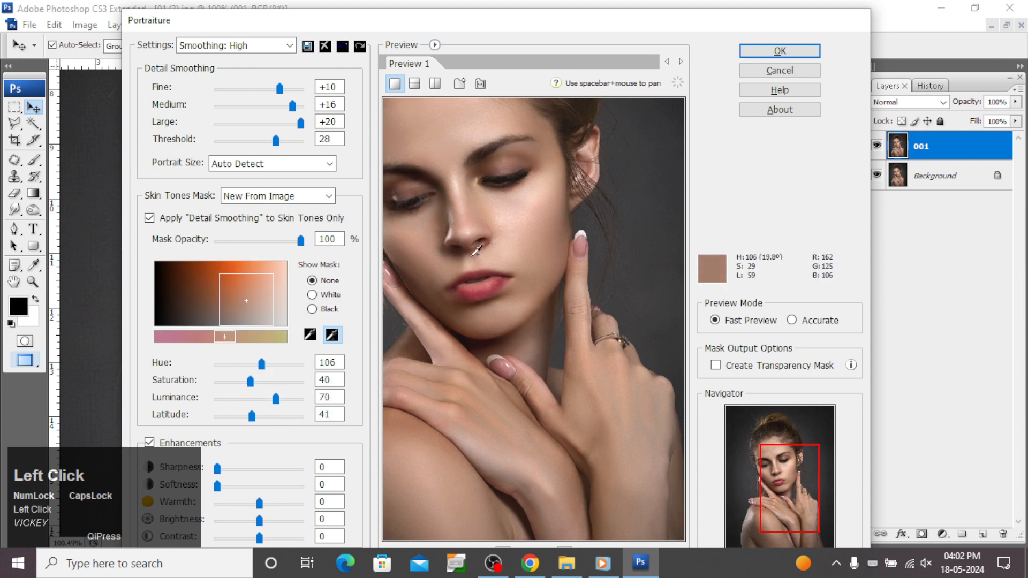
key("Return")
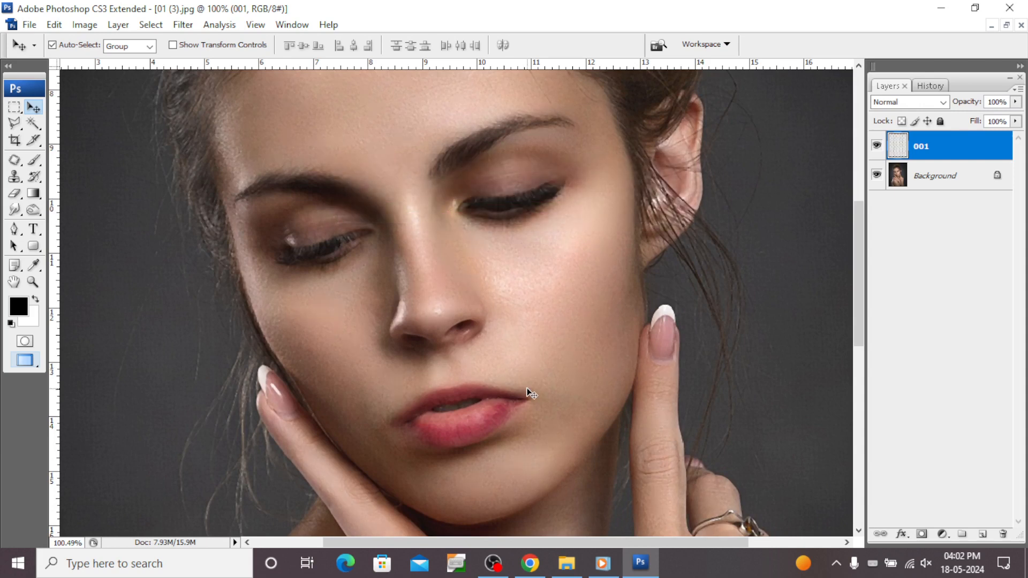
key("alt+t")
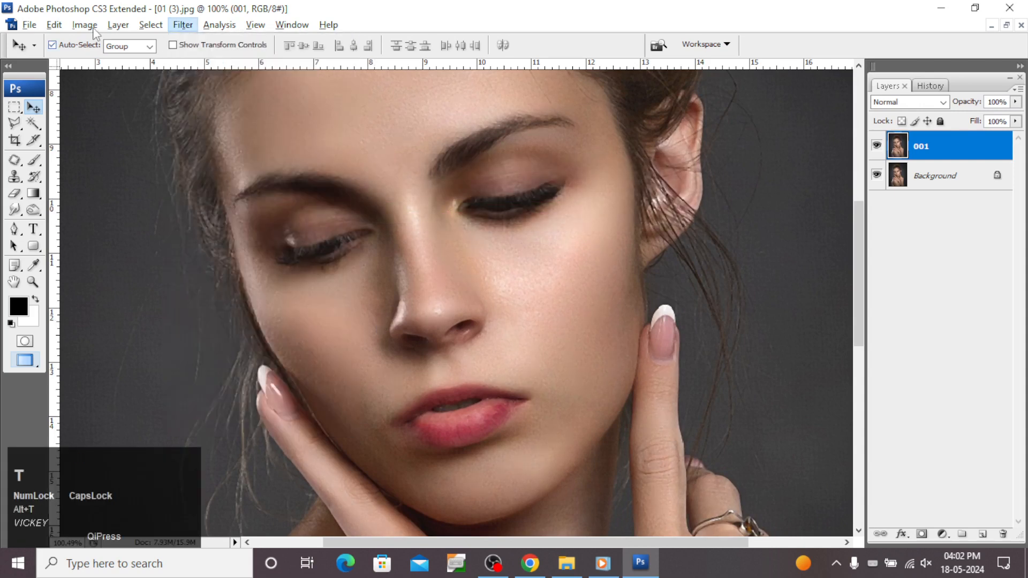
mouse_move(94, 27)
left_click(161, 62)
left_click(292, 62)
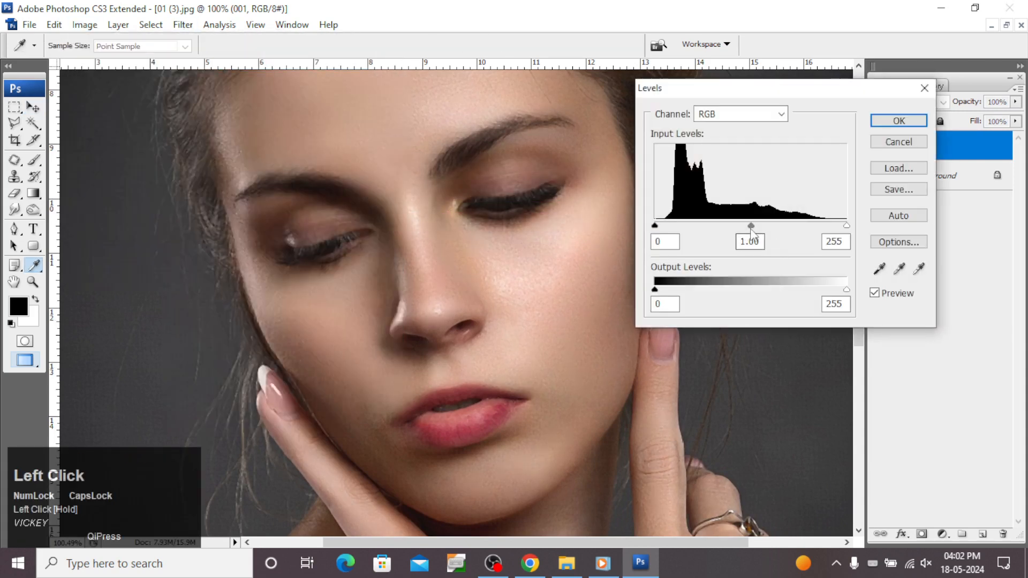
left_click(899, 141)
- Apply Auto Levels to layer 001 and fade the effect to 12% opacity in Normal mode
left_click(84, 25)
mouse_move(161, 63)
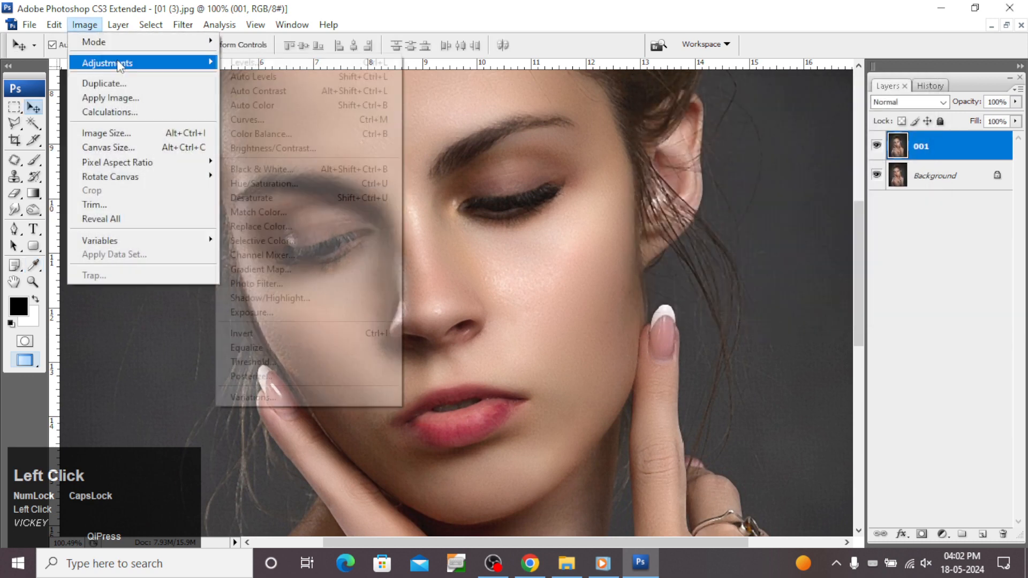
left_click(275, 91)
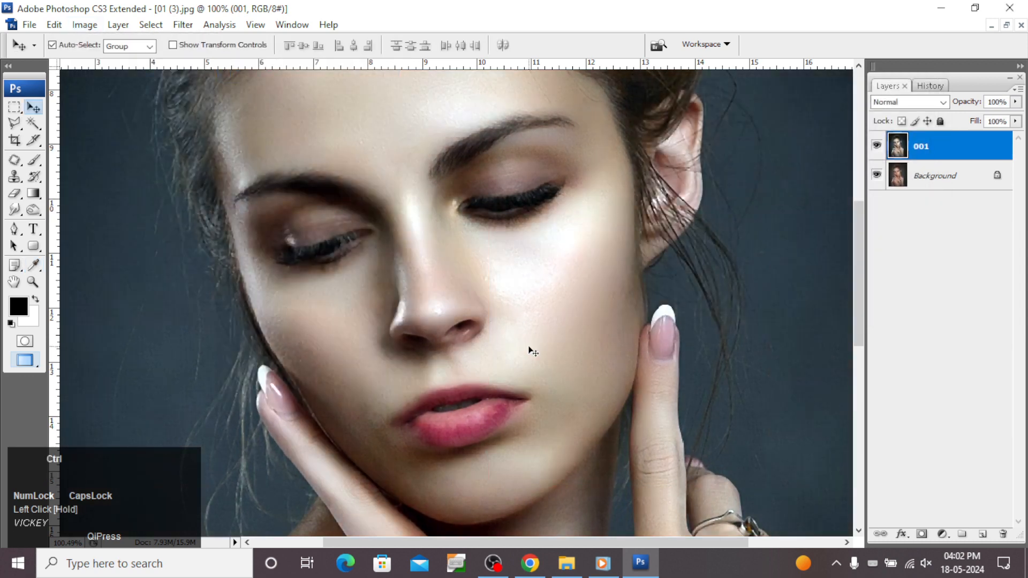
key("ctrl+0")
key("ctrl+shift+f")
type("12")
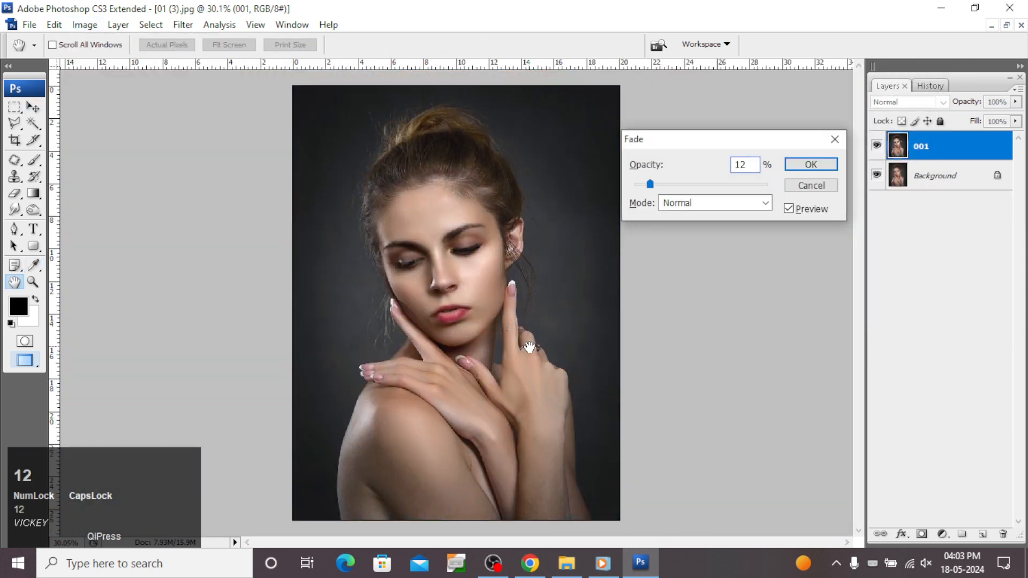
key("Return")
- Apply Auto Contrast to layer 001
left_click(182, 25)
left_click(85, 24)
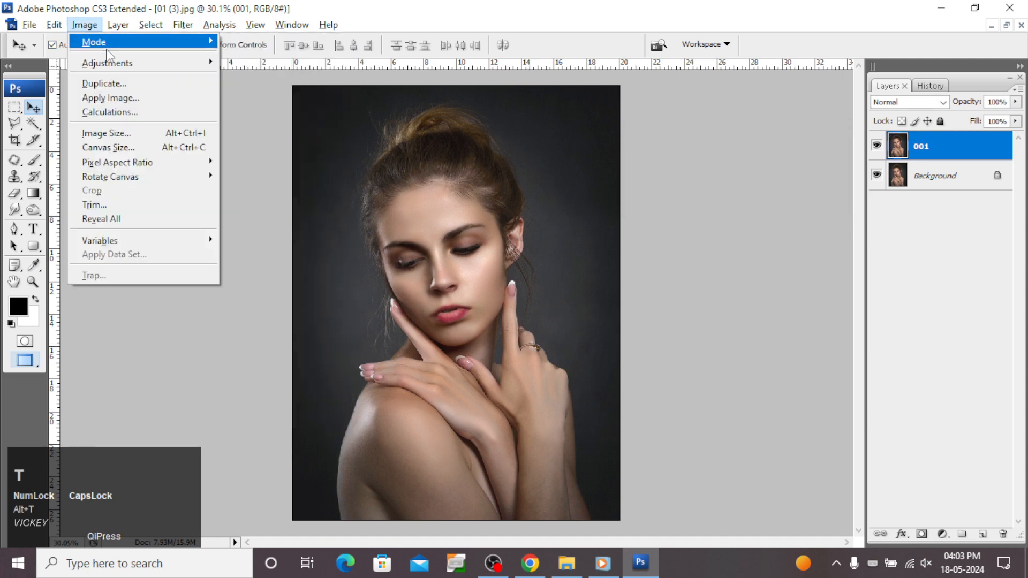
mouse_move(161, 62)
left_click(258, 92)
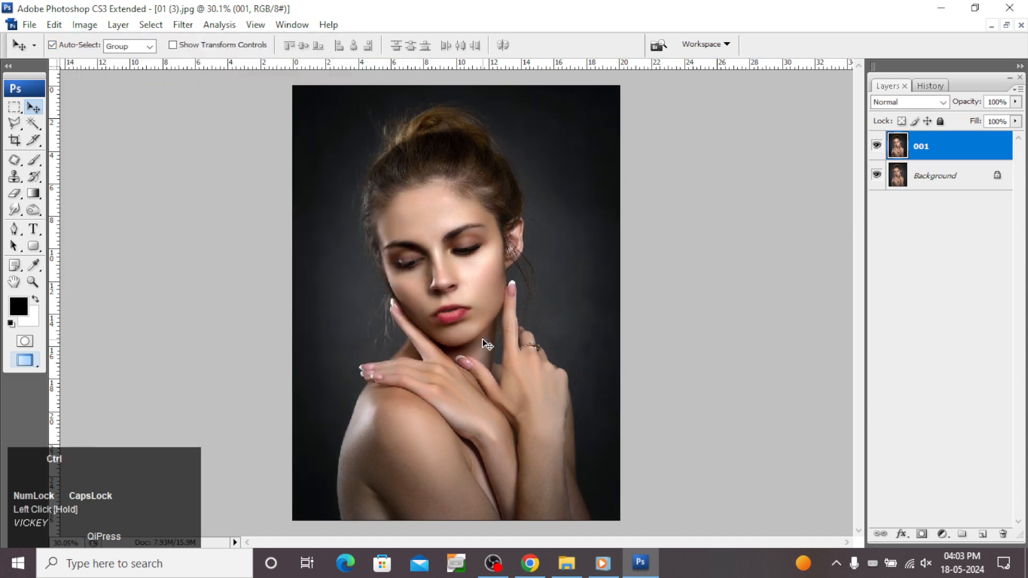
- Apply Auto Color to layer 001 and fade the effect to 3% opacity in Normal mode
left_click(85, 25)
mouse_move(160, 61)
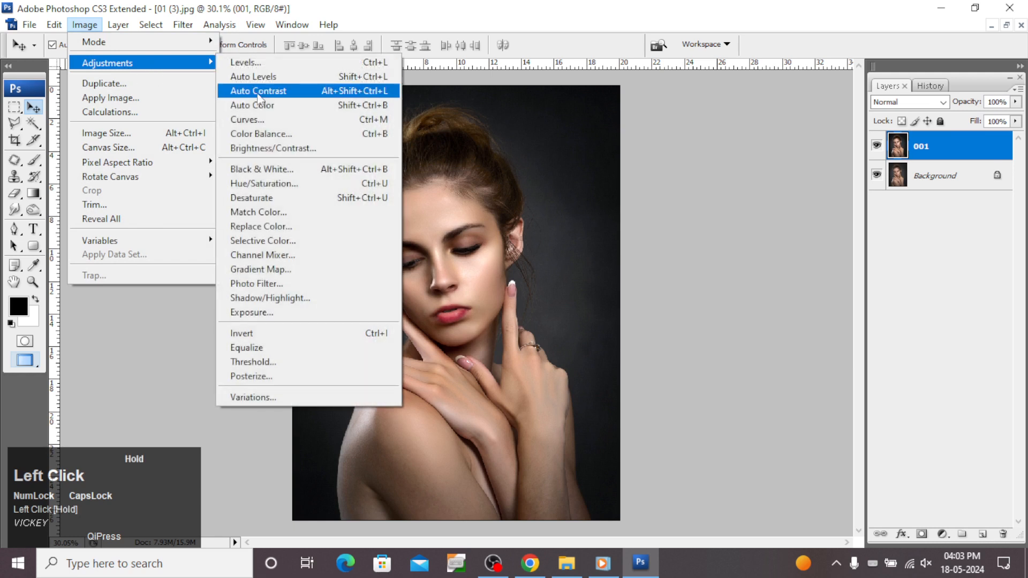
left_click(261, 102)
key("ctrl+shift+d")
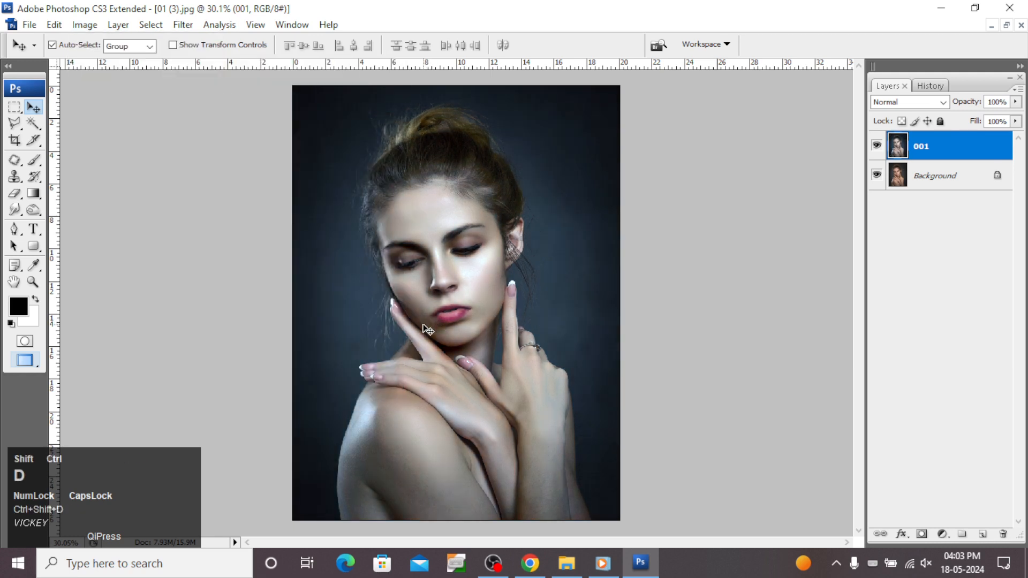
left_click(54, 24)
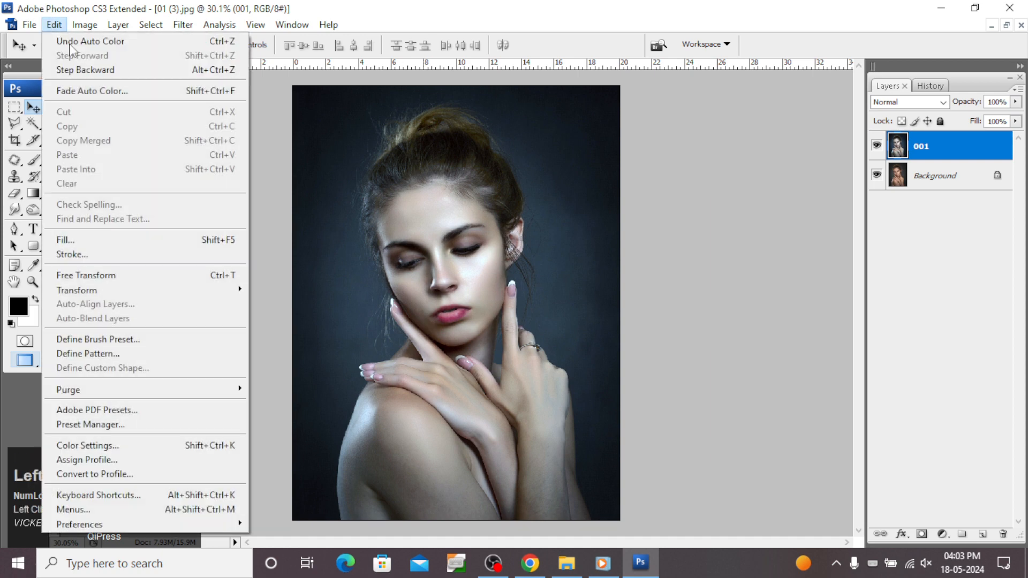
left_click(107, 92)
left_click(637, 185)
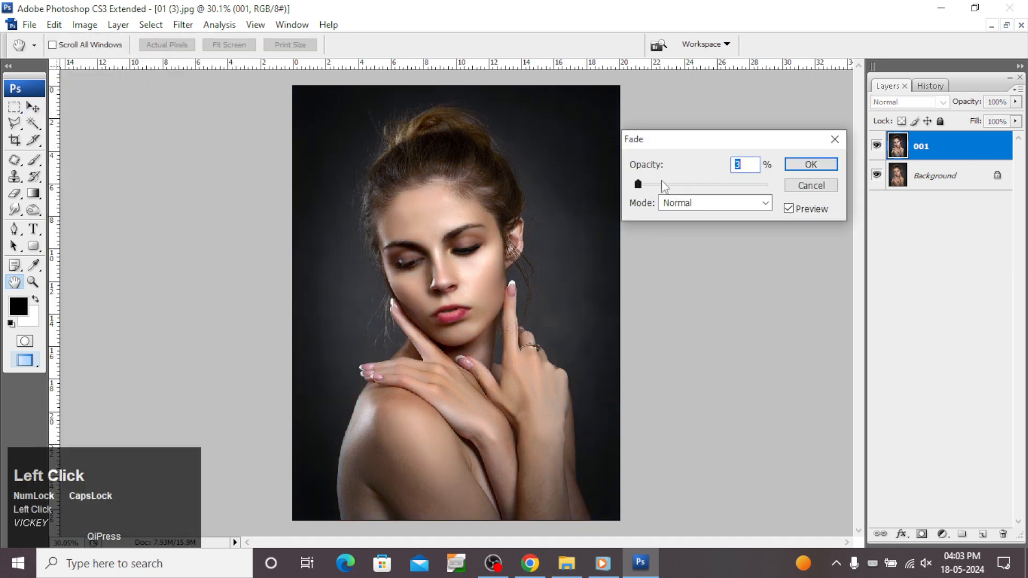
left_click(811, 164)
- Brighten layer 001 with Levels, setting the RGB white input to 251 and the midtones to 1.14
left_click(614, 363, "ctrl")
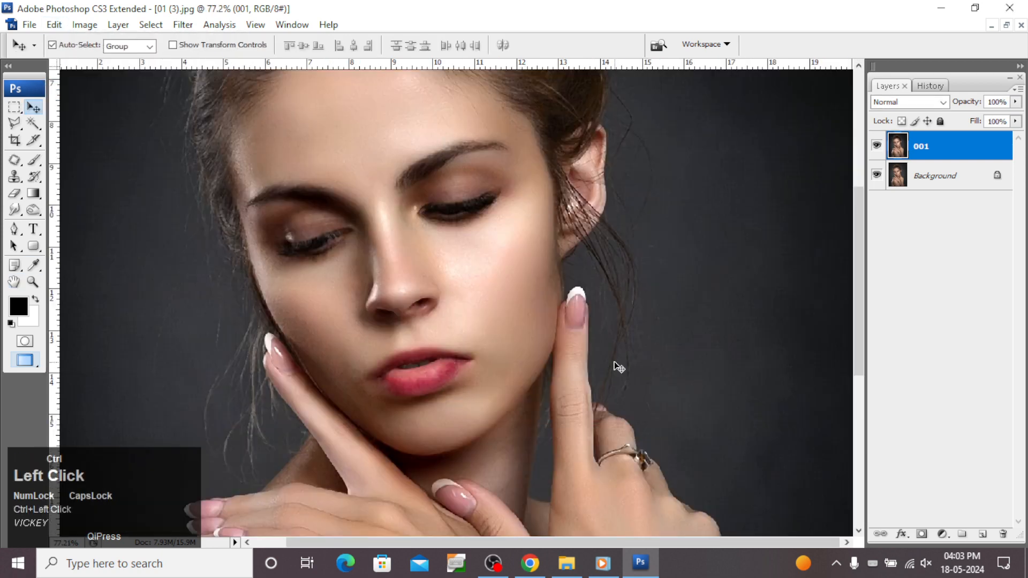
key("ctrl+l")
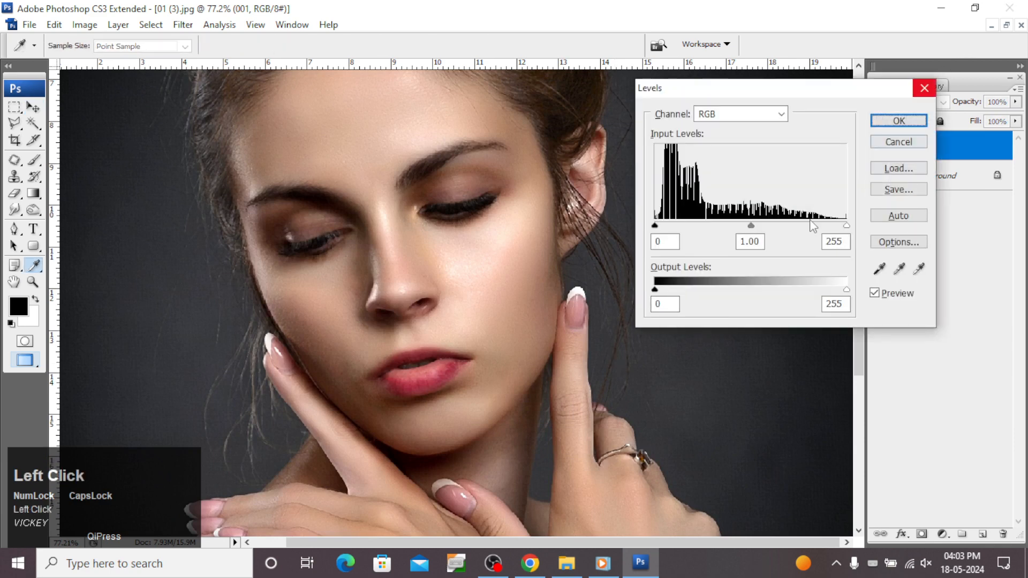
left_click_drag(845, 227, 844, 227)
left_click_drag(749, 226, 743, 226)
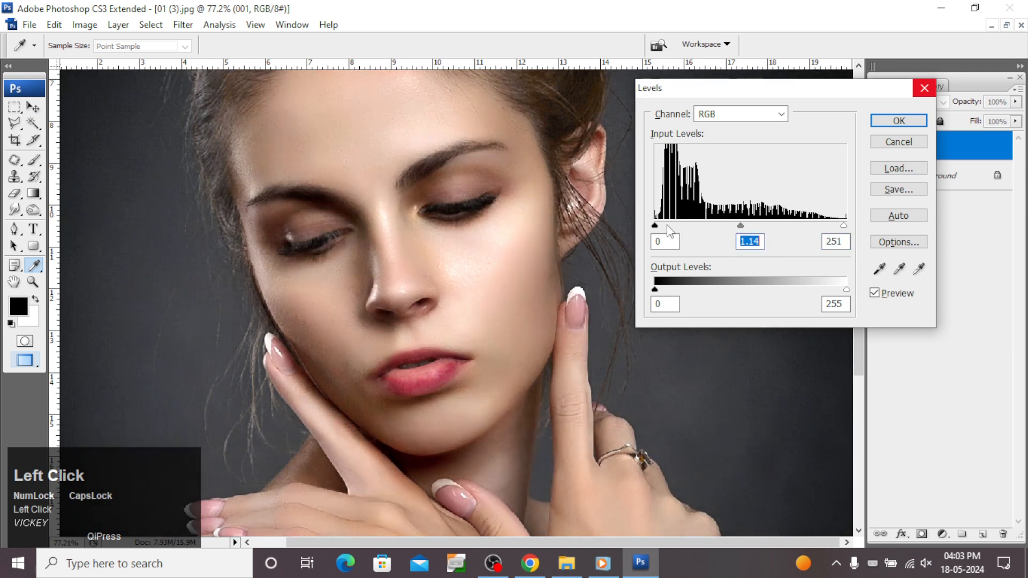
left_click_drag(654, 225, 658, 226)
left_click_drag(658, 226, 654, 227)
- Apply a Warming Filter (85) photo filter to layer 001 at 10% density with Preserve Luminosity off
key("alt+i")
key("a")
key("f")
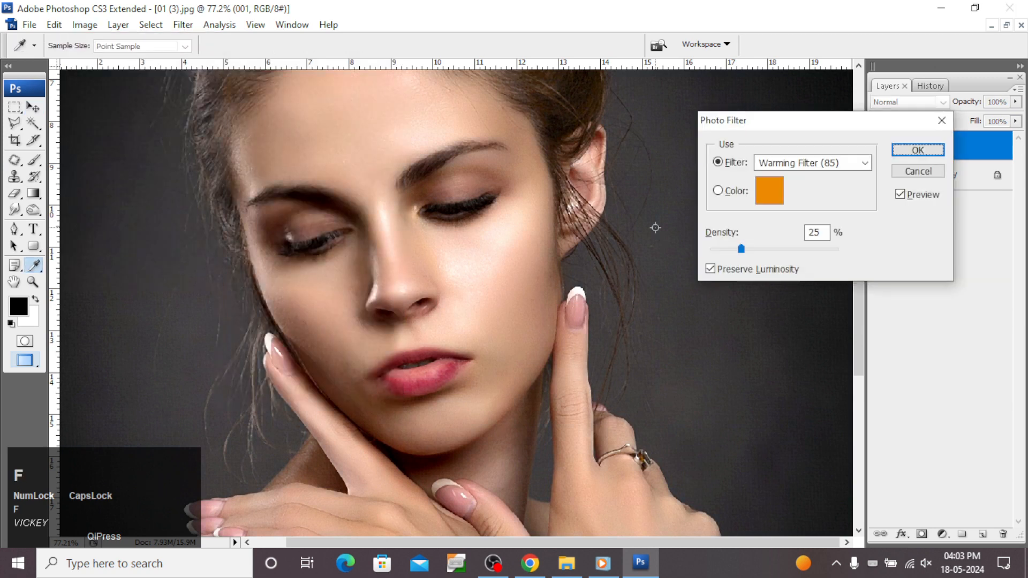
left_click(749, 273)
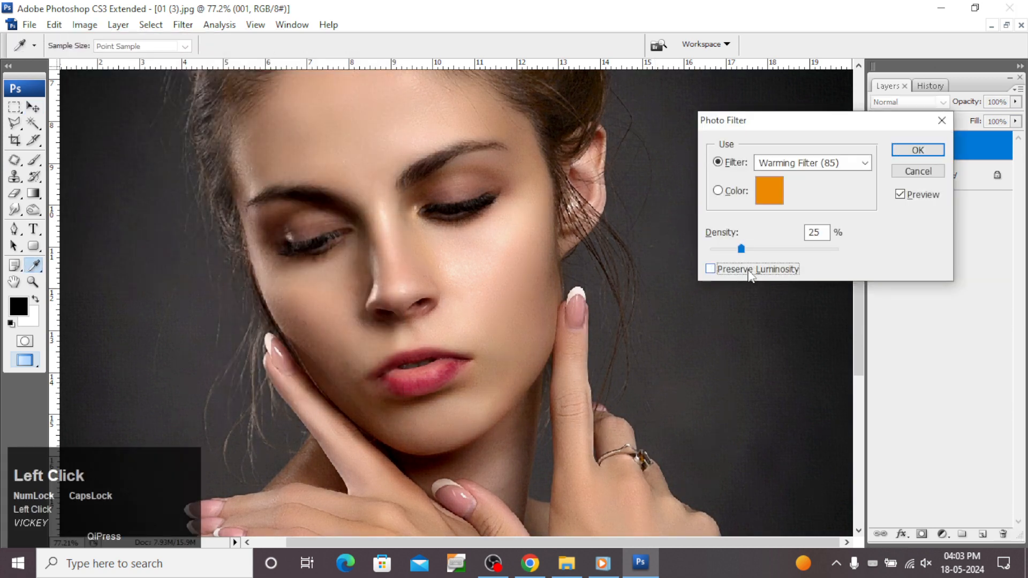
left_click(722, 250)
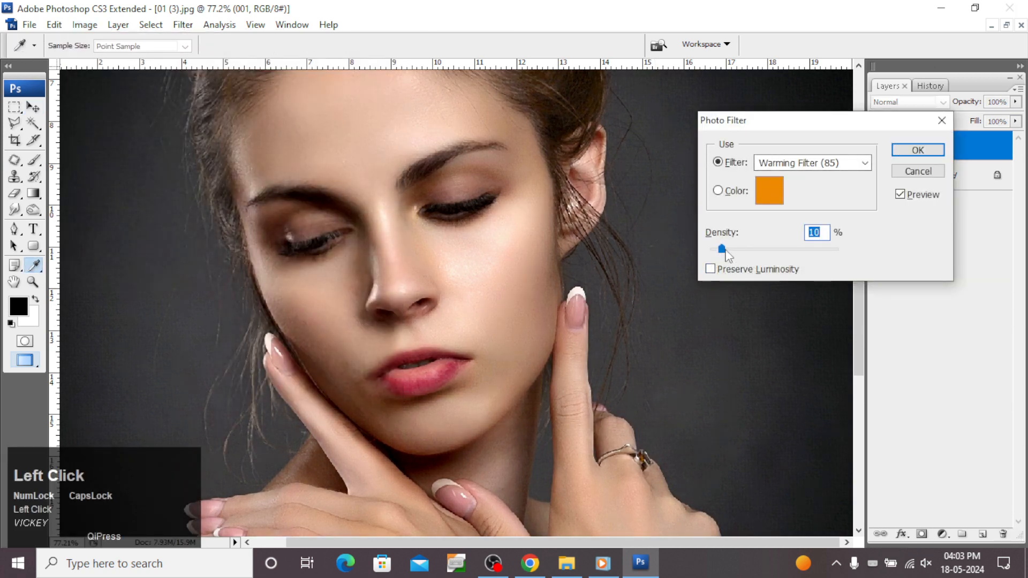
key("Return")
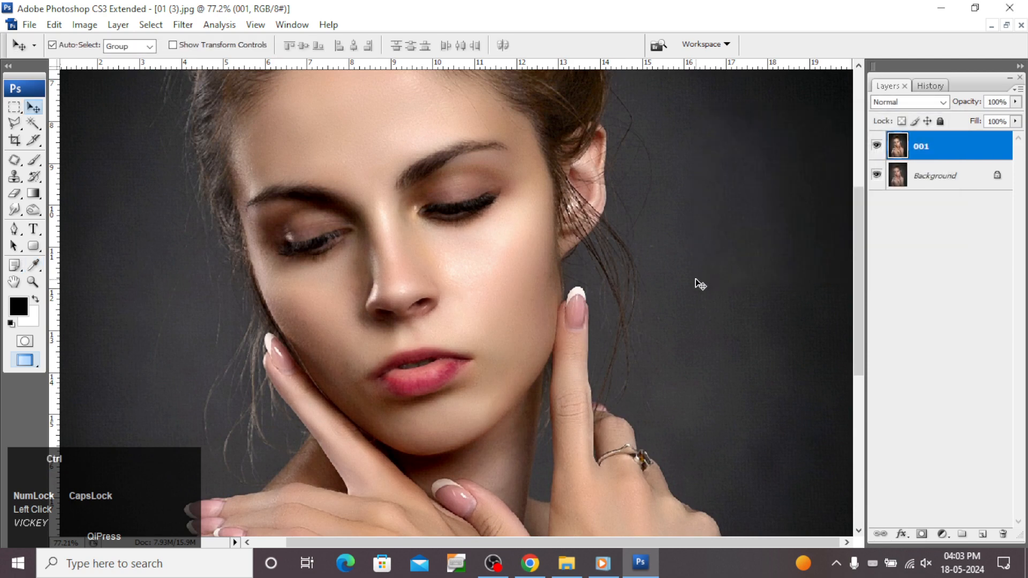
- Adjust the RGB curve's endpoints, moving the white input to about 251 and raising the black point slightly
key("ctrl+m")
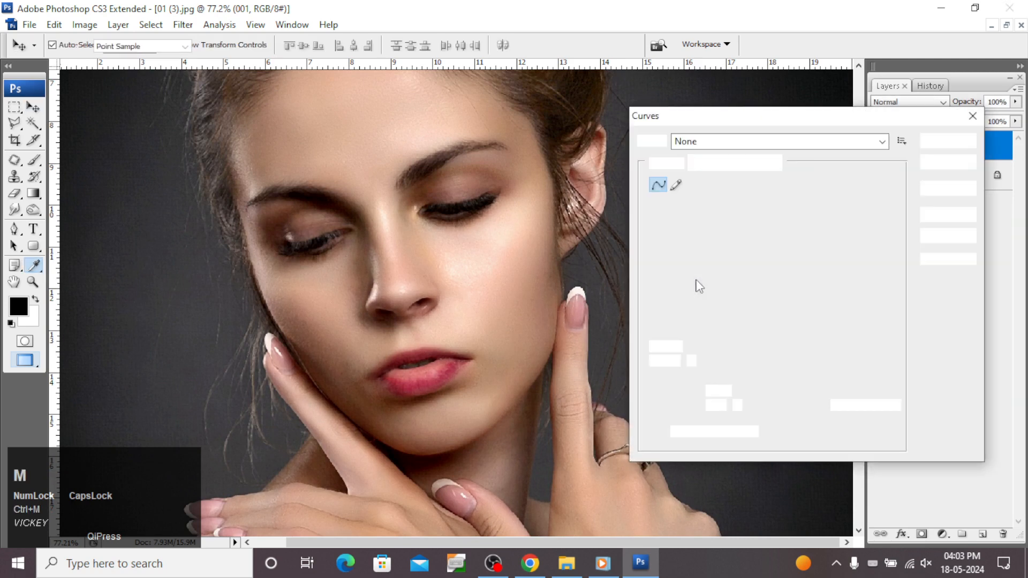
left_click_drag(895, 183, 892, 180)
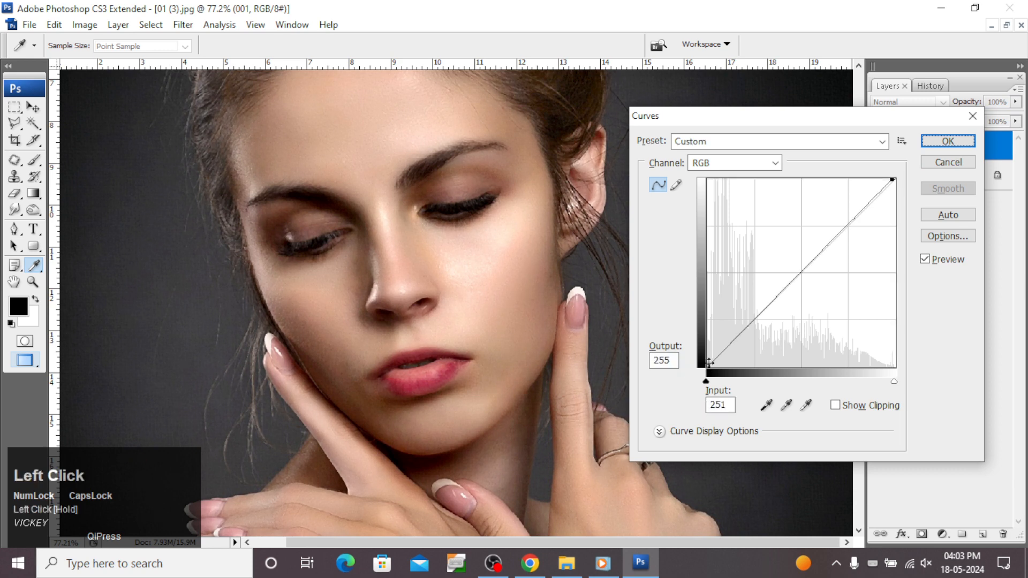
mouse_move(710, 363)
left_mouse_down()
mouse_move(708, 351)
mouse_move(709, 360)
left_mouse_up()
left_click_drag(894, 179, 891, 178)
- Add a shadow point and a highlight point to the RGB curve, lower the shadow point slightly, and apply the curve
left_click(752, 318)
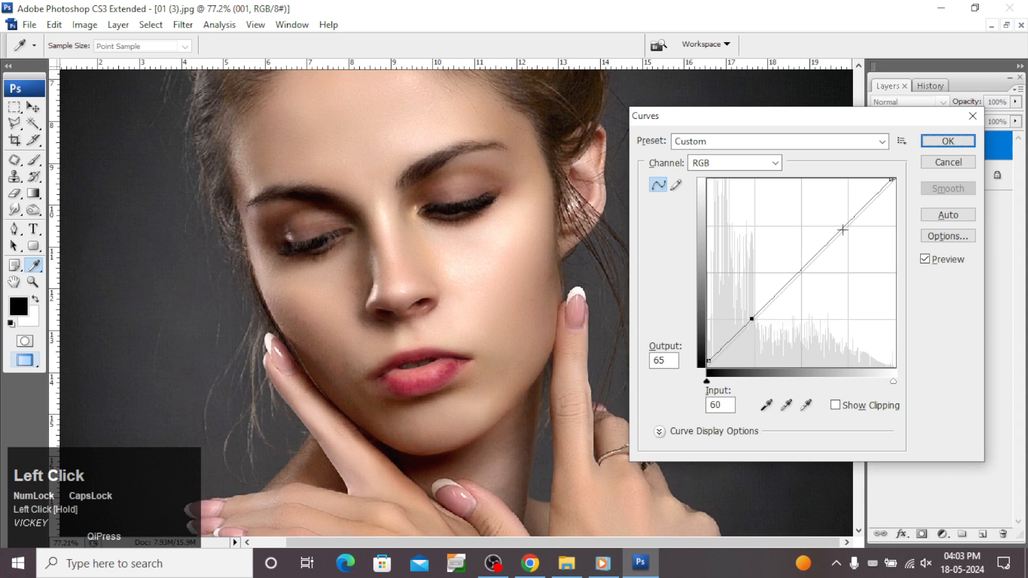
left_click(833, 236)
left_click_drag(754, 318, 755, 321)
left_click(948, 141)
key("ctrl+0")
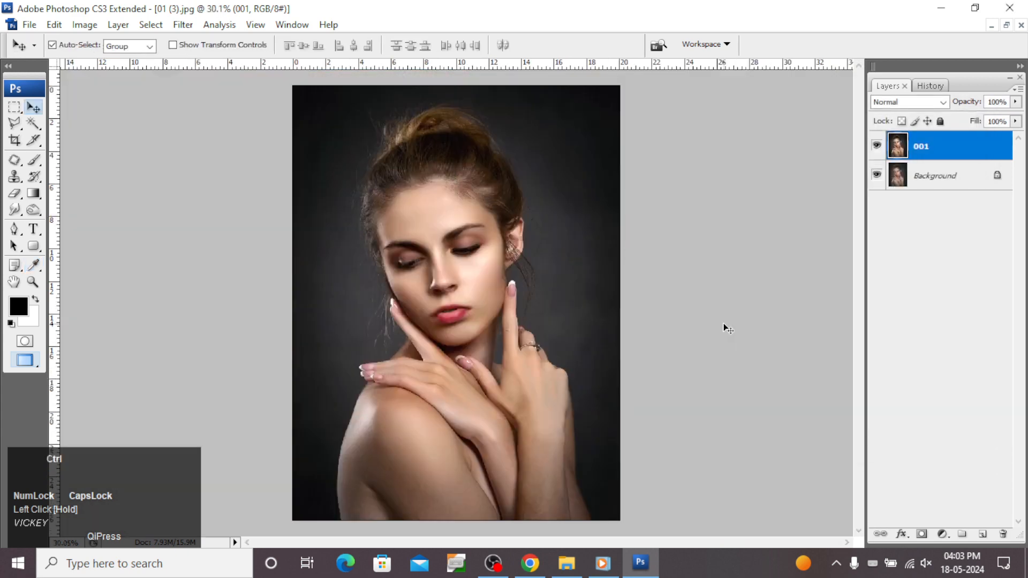
- Smooth layer 001's skin with Portraiture using the Smoothing: High preset, sampling the skin tone from the brightly lit cheek
left_click_drag(450, 188, 523, 355)
key("alt+t")
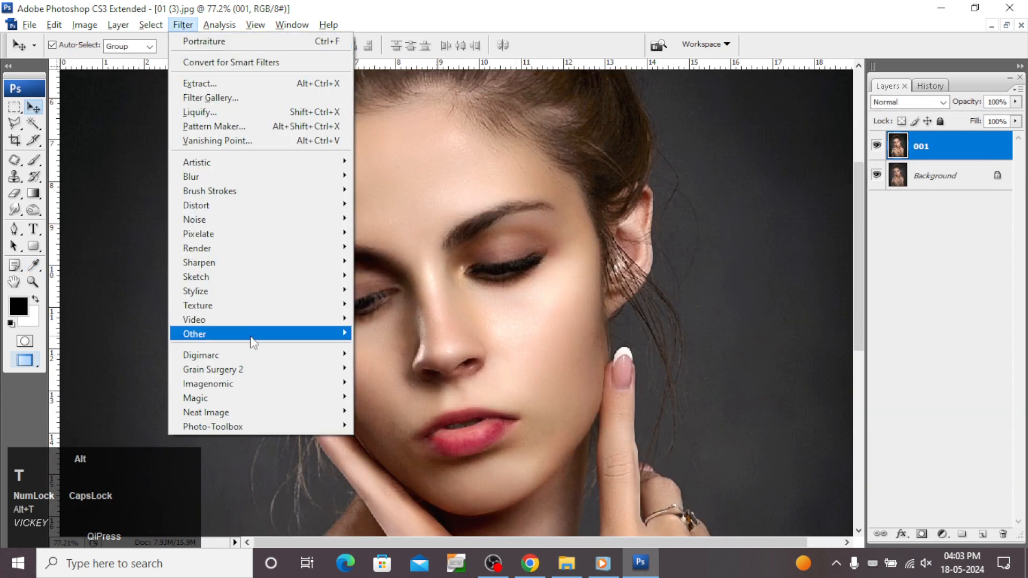
mouse_move(236, 383)
left_click(406, 395)
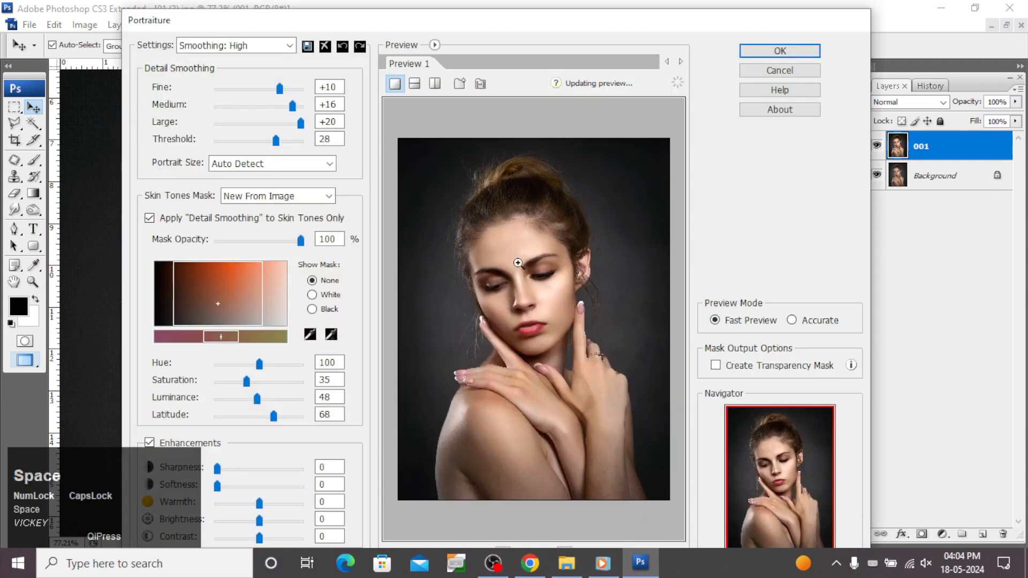
left_click(517, 263)
left_click(310, 334)
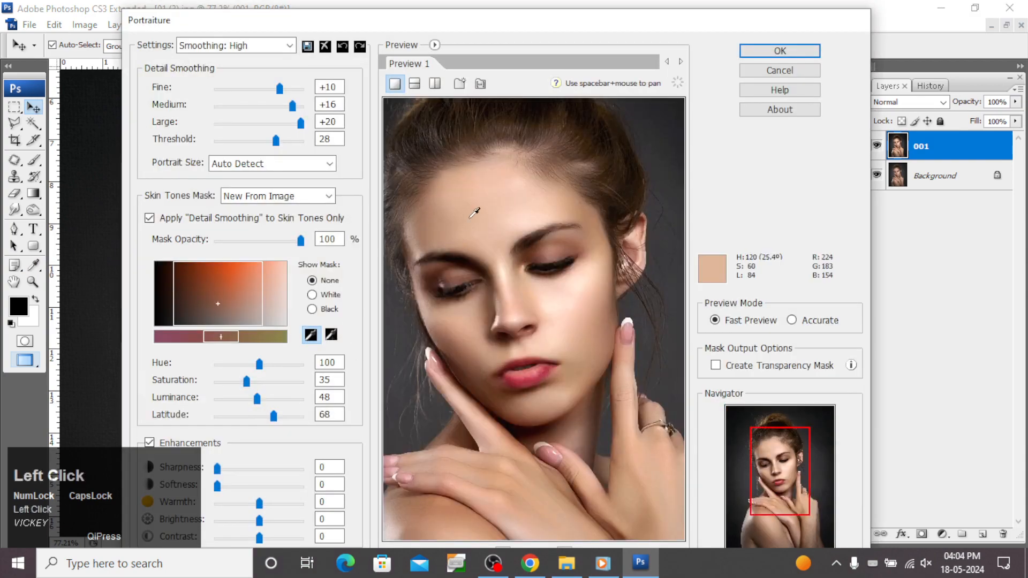
left_click(591, 342)
key("Return")
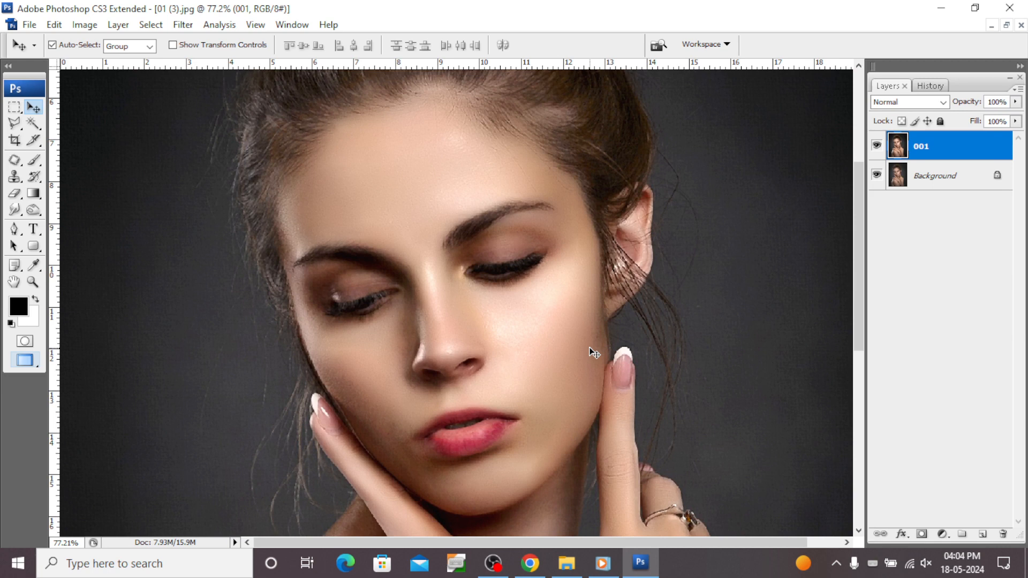
- With the Brush tool active, sample the pinkish red of the lower lip as the foreground color
left_click_drag(379, 381, 648, 460)
mouse_move(496, 309)
left_mouse_down()
mouse_move(508, 280)
mouse_move(523, 282)
left_mouse_up()
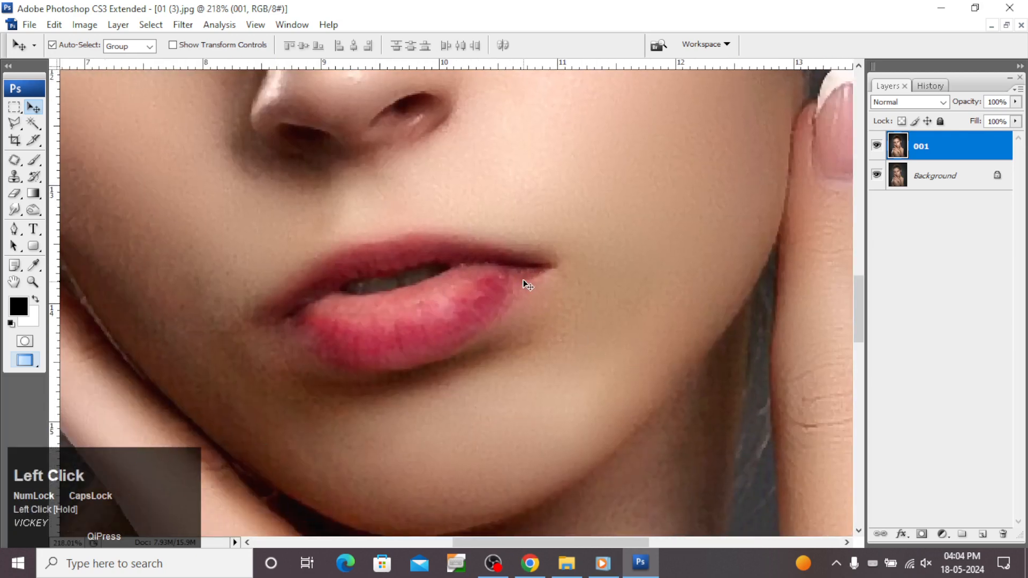
key("b")
key("b")
left_click(420, 340, "alt")
key("Caps_Lock")
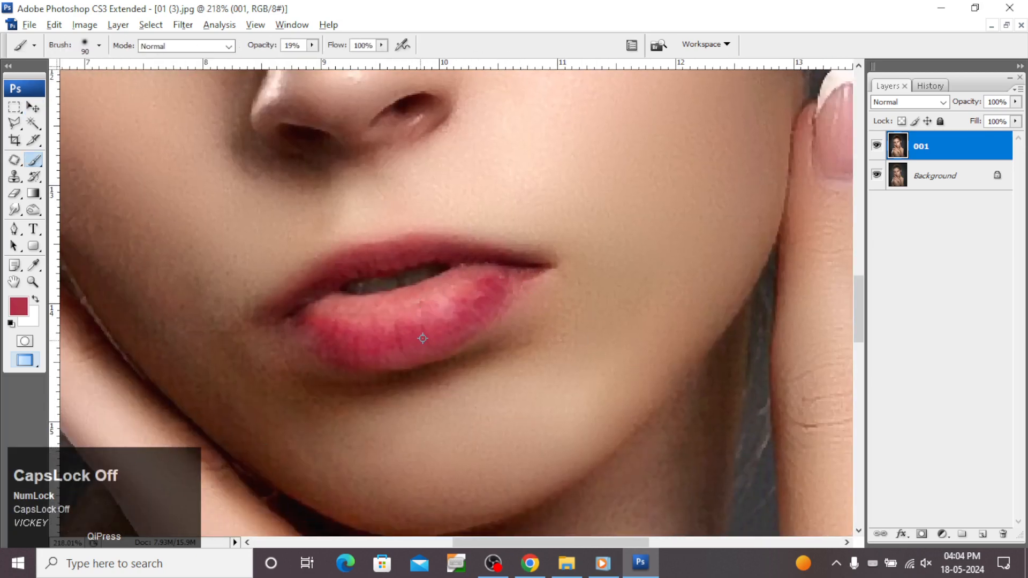
- Compact the brush preset picker and choose the soft round 17 px brush
right_click(427, 320)
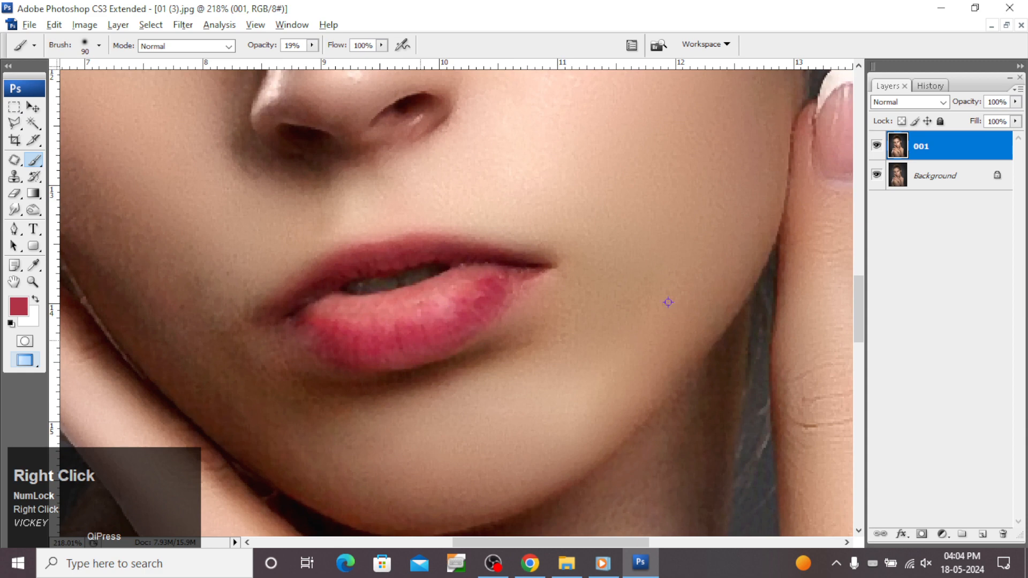
right_click(340, 289)
left_click_drag(454, 160, 424, 161)
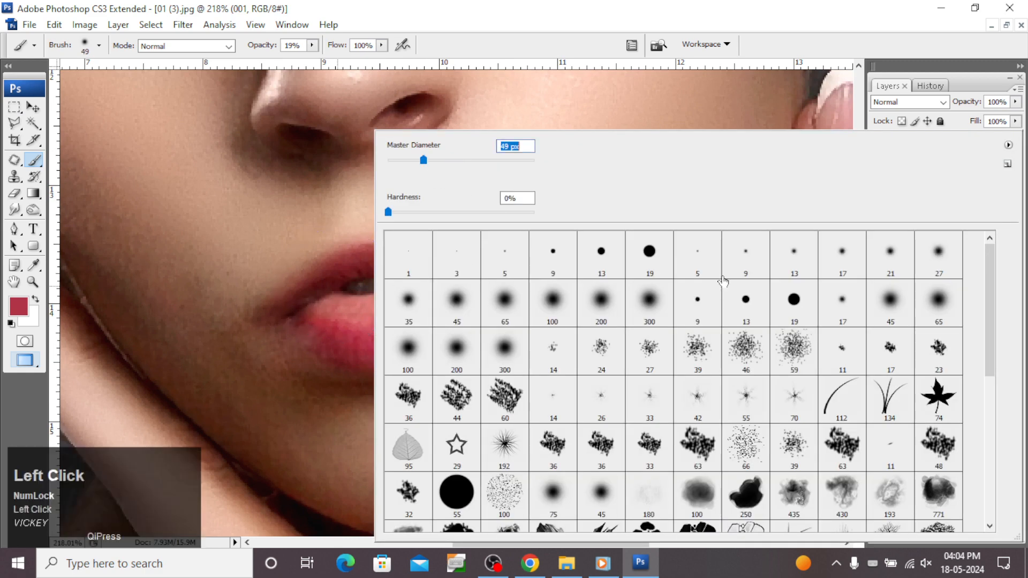
mouse_move(1016, 534)
left_mouse_down()
mouse_move(890, 471)
mouse_move(661, 403)
mouse_move(633, 360)
mouse_move(606, 342)
left_mouse_up()
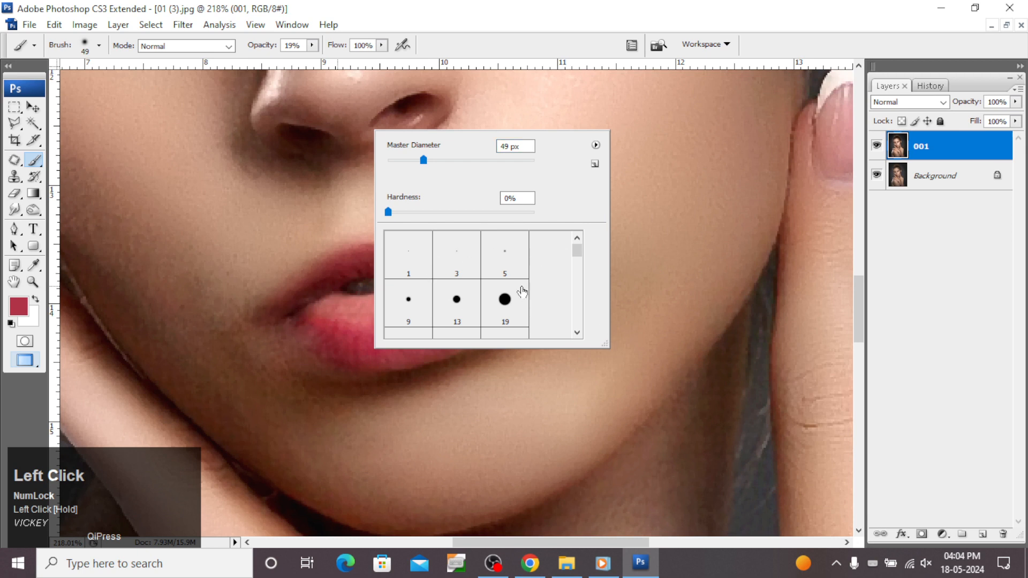
scroll(522, 292, "down", 1)
scroll(514, 278, "up", 1)
scroll(475, 257, "up", 3)
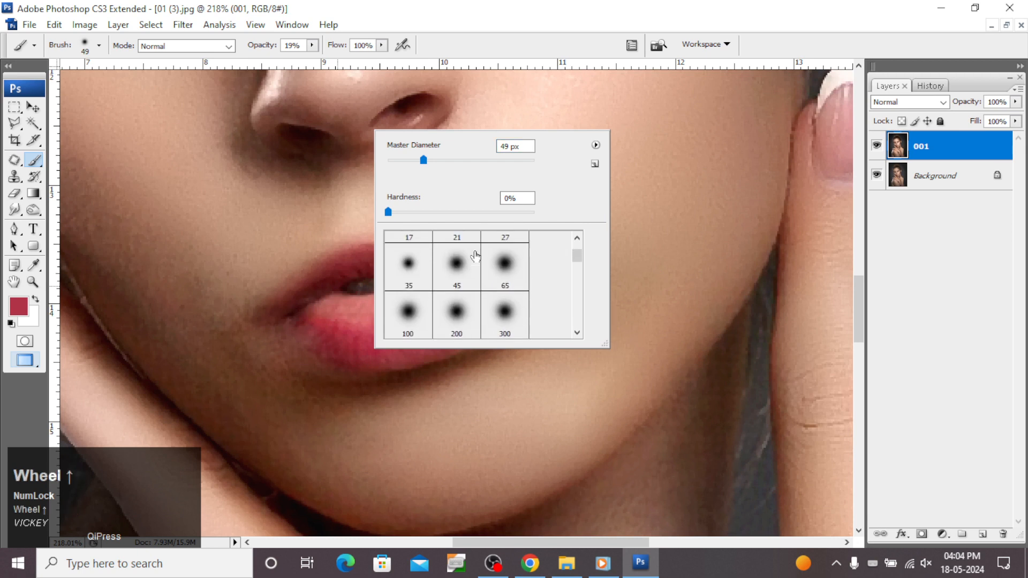
left_click(418, 249)
left_click(582, 44)
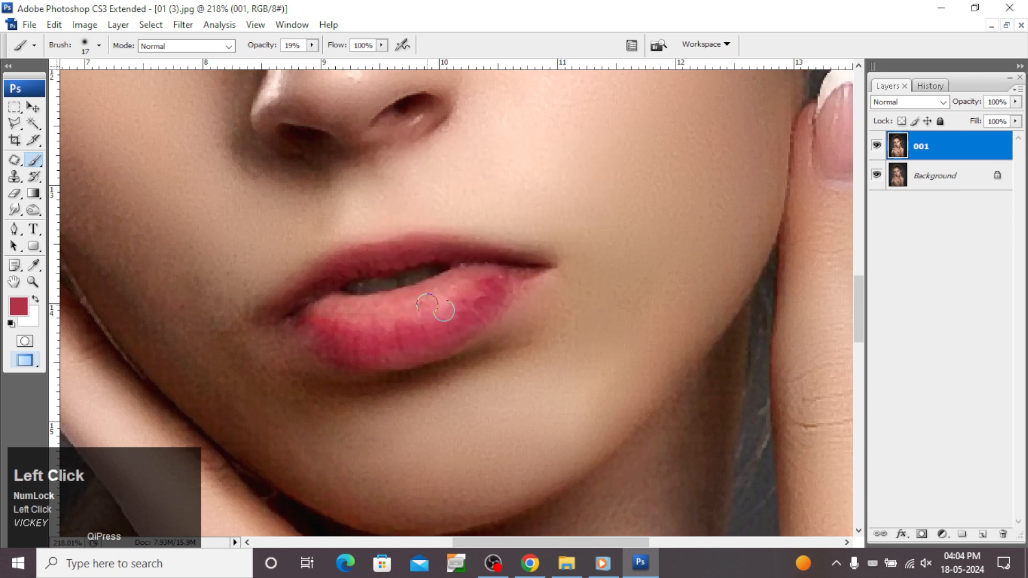
- Resample the red from the lower lip and add a new empty layer above 001
scroll(435, 307, "up", 2)
left_click(380, 405, "alt")
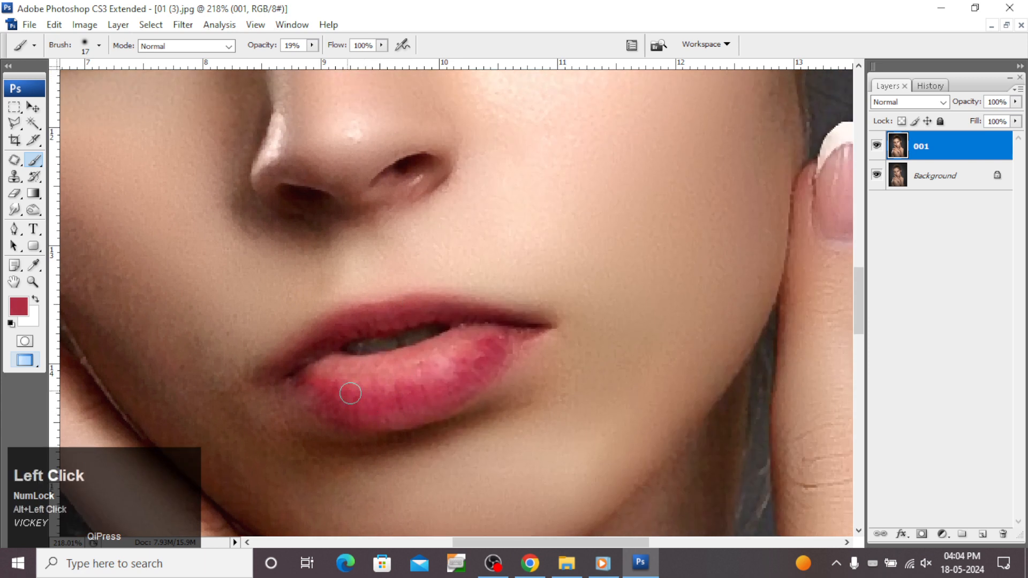
key("ctrl+shift+n")
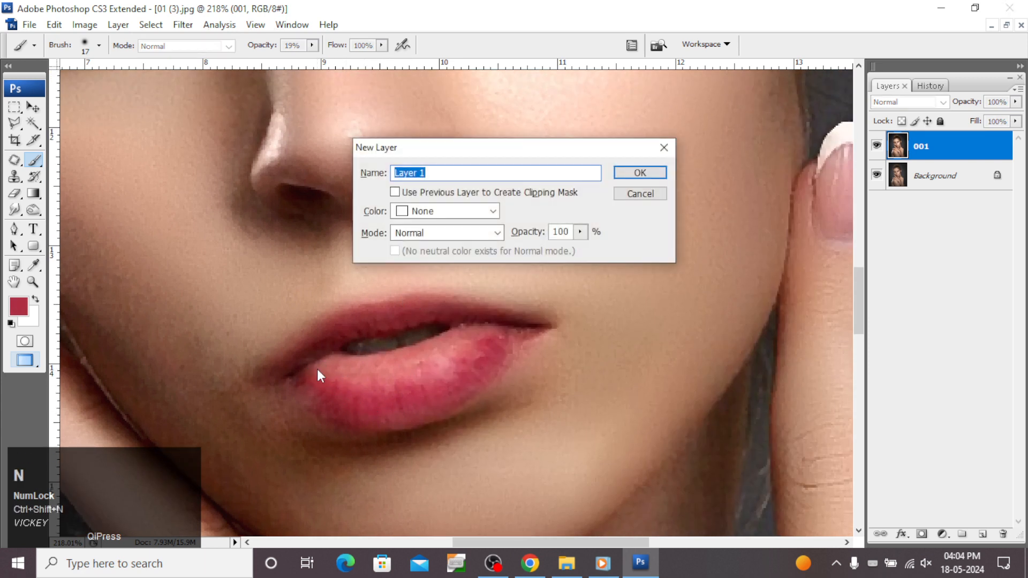
key("Return")
scroll(317, 369, "down", 1)
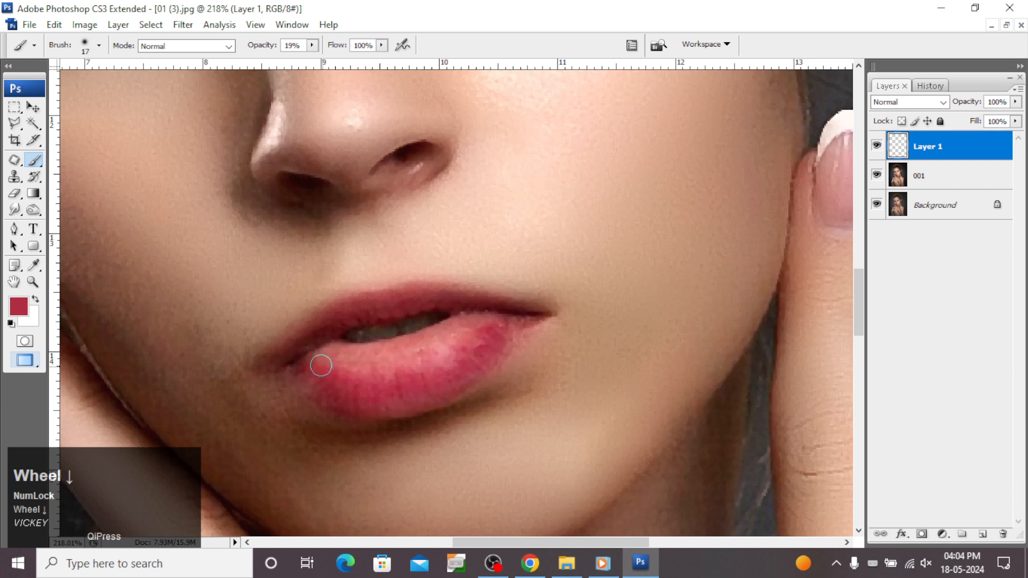
- Paint the lips on Layer 1 with the sampled red at 19% brush opacity, undoing the stray stroke near the mouth corner
mouse_move(321, 366)
left_mouse_down()
mouse_move(337, 349)
mouse_move(319, 364)
mouse_move(356, 356)
mouse_move(325, 350)
mouse_move(386, 351)
mouse_move(375, 353)
mouse_move(379, 371)
mouse_move(406, 372)
mouse_move(352, 375)
mouse_move(385, 356)
mouse_move(355, 354)
mouse_move(351, 364)
mouse_move(407, 364)
mouse_move(356, 378)
mouse_move(384, 376)
mouse_move(471, 332)
mouse_move(366, 341)
mouse_move(399, 351)
mouse_move(452, 346)
mouse_move(472, 316)
mouse_move(490, 315)
mouse_move(443, 298)
mouse_move(336, 307)
left_mouse_up()
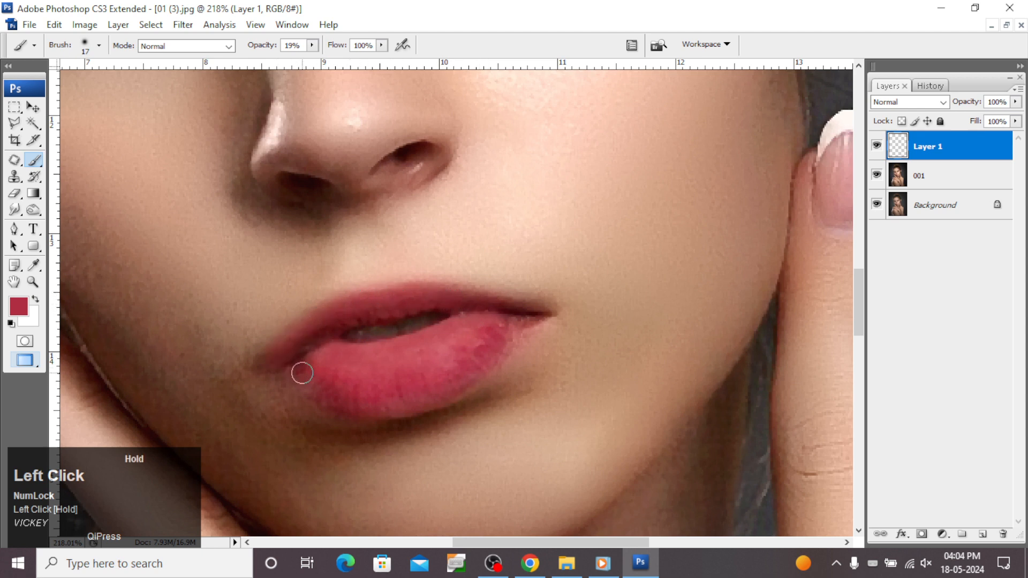
left_click_drag(319, 357, 335, 346)
key("ctrl+z")
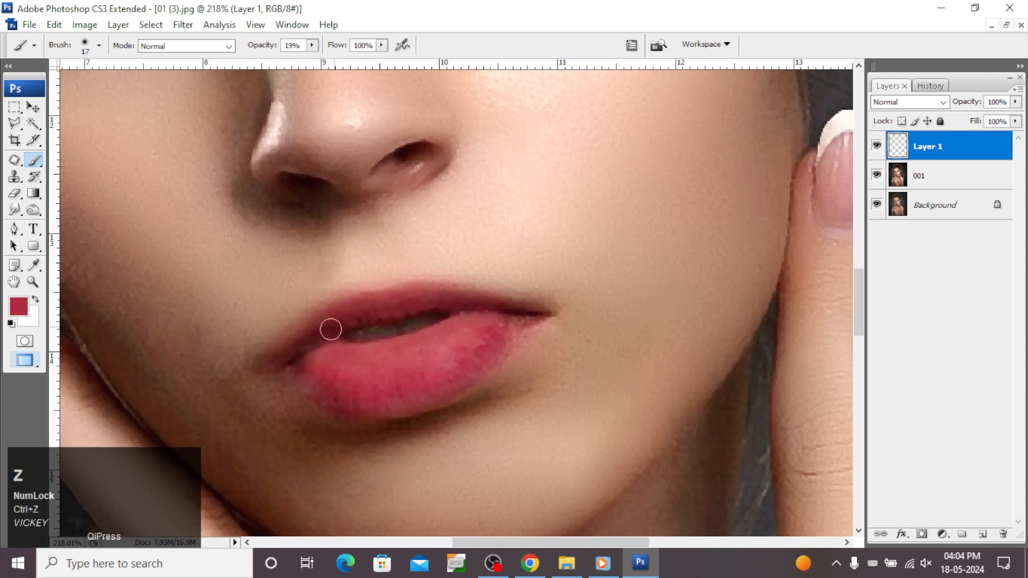
mouse_move(399, 306)
left_mouse_down()
mouse_move(461, 305)
mouse_move(495, 324)
mouse_move(420, 360)
mouse_move(459, 315)
left_mouse_up()
- Sample matching reds and darker tones from the lips and paint over the upper lip and the shaded mouth corner
left_click(485, 349, "alt")
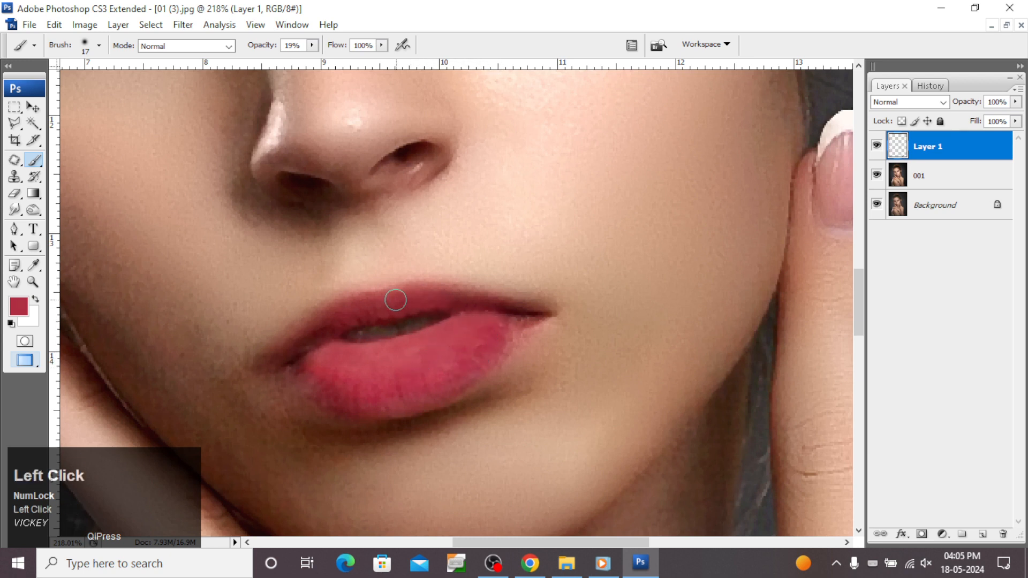
left_click(329, 325, "alt")
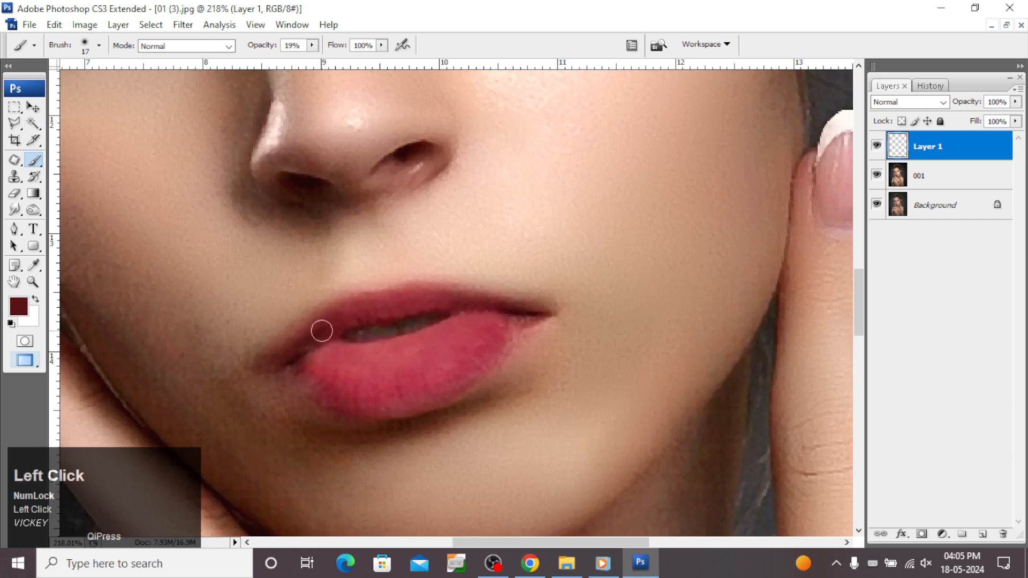
left_click(457, 303, "alt")
mouse_move(438, 299)
left_mouse_down()
mouse_move(452, 297)
mouse_move(444, 300)
left_mouse_up()
left_click(347, 301, "alt")
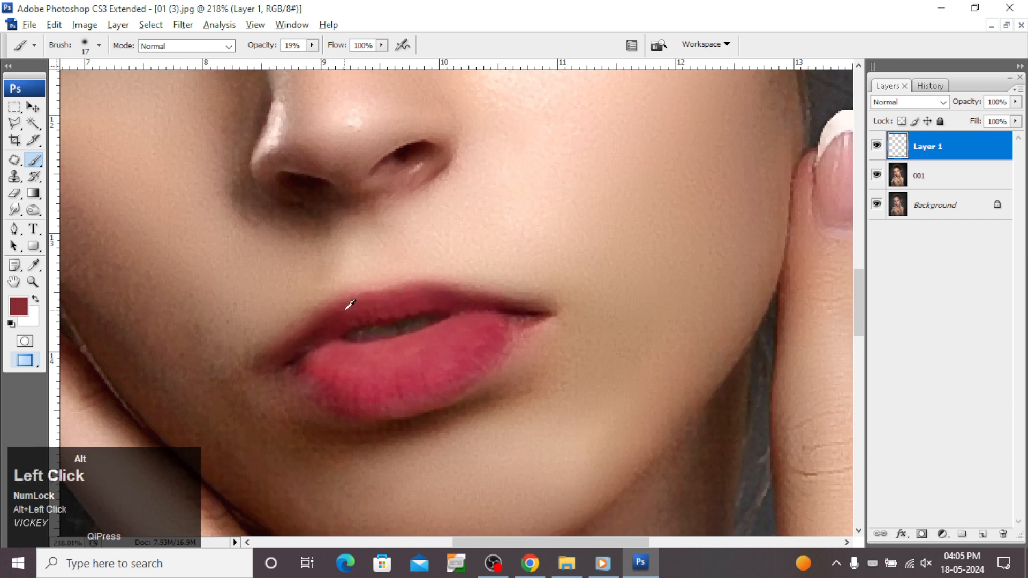
left_click(307, 366, "alt")
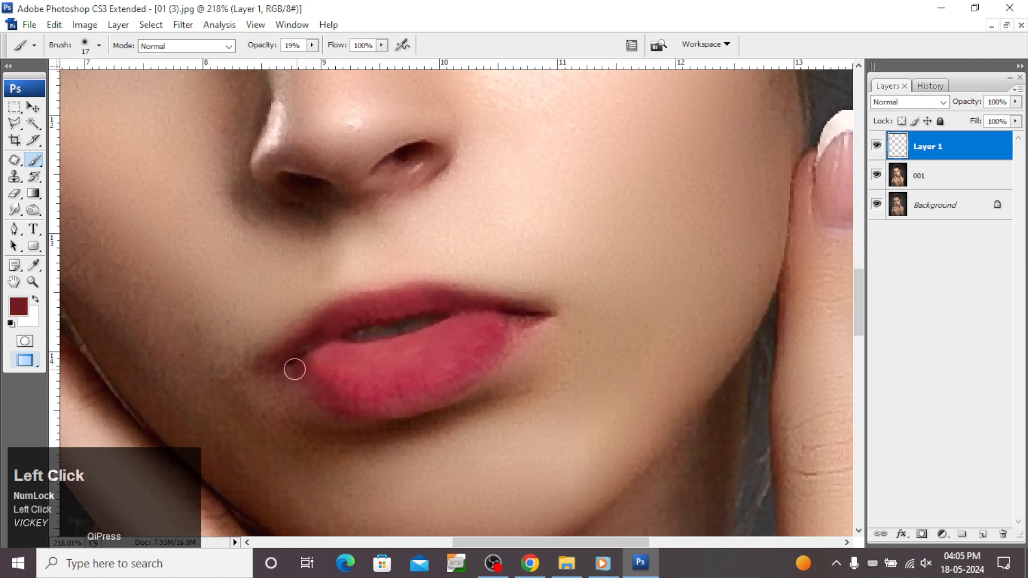
- Even out the lower lip's bottom edge and outer corner on Layer 1 with reds sampled from the lips
left_click(338, 394, "alt")
mouse_move(337, 395)
left_mouse_down()
mouse_move(369, 400)
mouse_move(450, 390)
mouse_move(366, 405)
mouse_move(469, 392)
mouse_move(522, 316)
mouse_move(499, 359)
mouse_move(514, 331)
mouse_move(471, 383)
mouse_move(486, 366)
left_mouse_up()
left_click(504, 335, "alt")
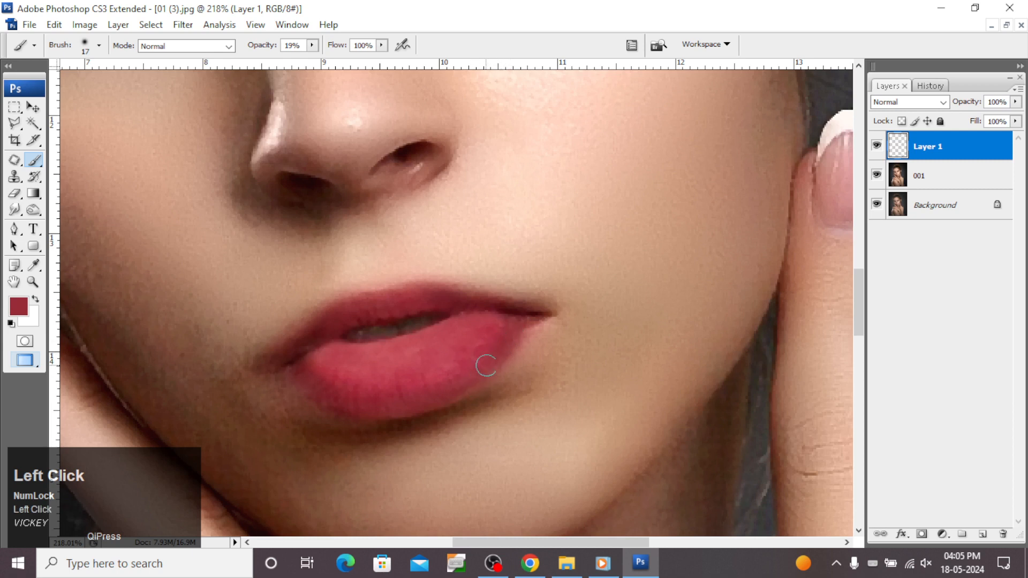
left_click(490, 321, "alt")
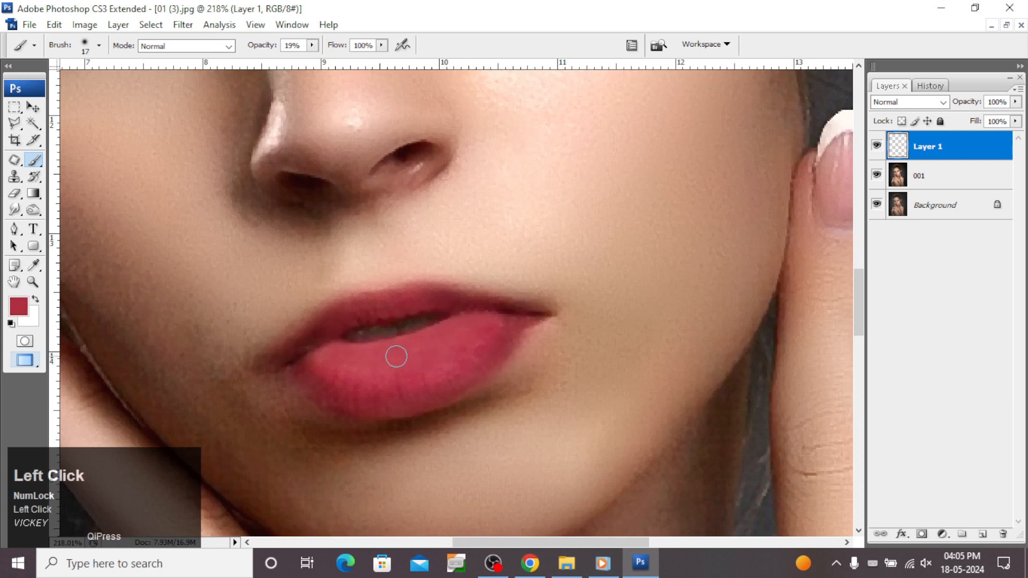
- Adjust Layer 1's lip color with Levels, raising the RGB black input to about 10 and lowering the white input
right_click(476, 312)
left_click(503, 320)
key("v")
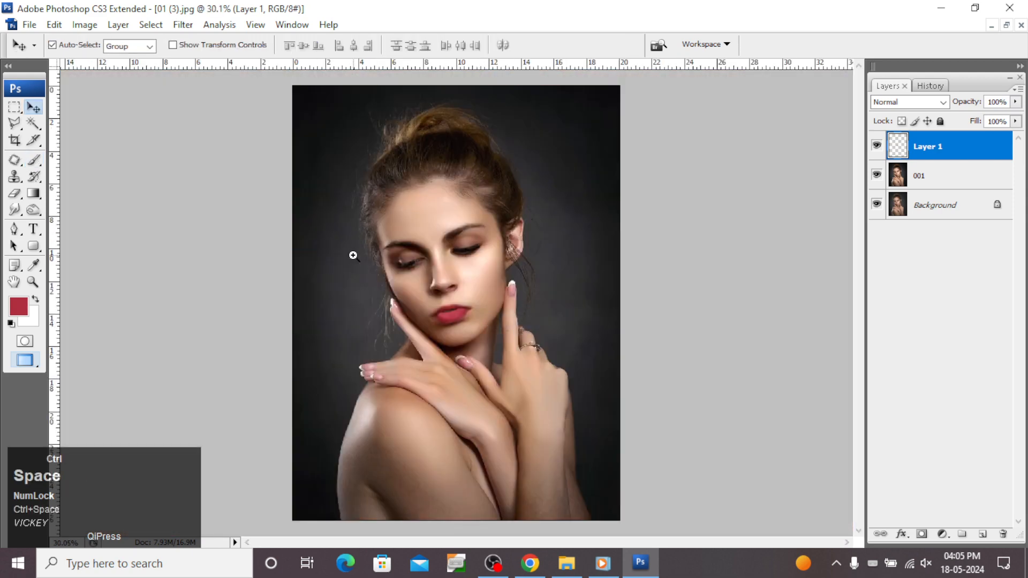
left_click_drag(352, 255, 664, 371)
key("ctrl+l")
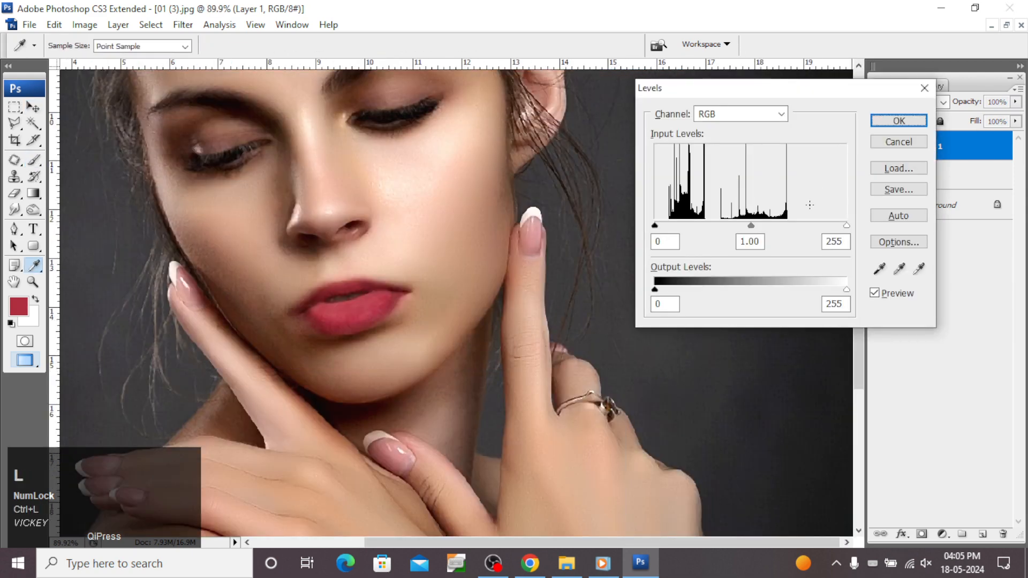
left_click_drag(656, 226, 663, 227)
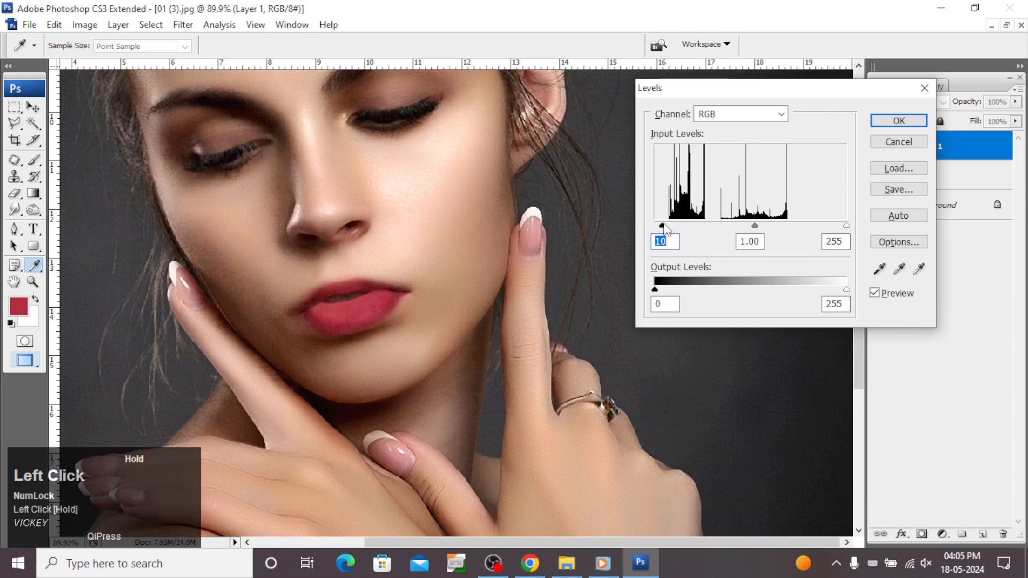
left_click_drag(847, 229, 798, 237)
key("Return")
key("v")
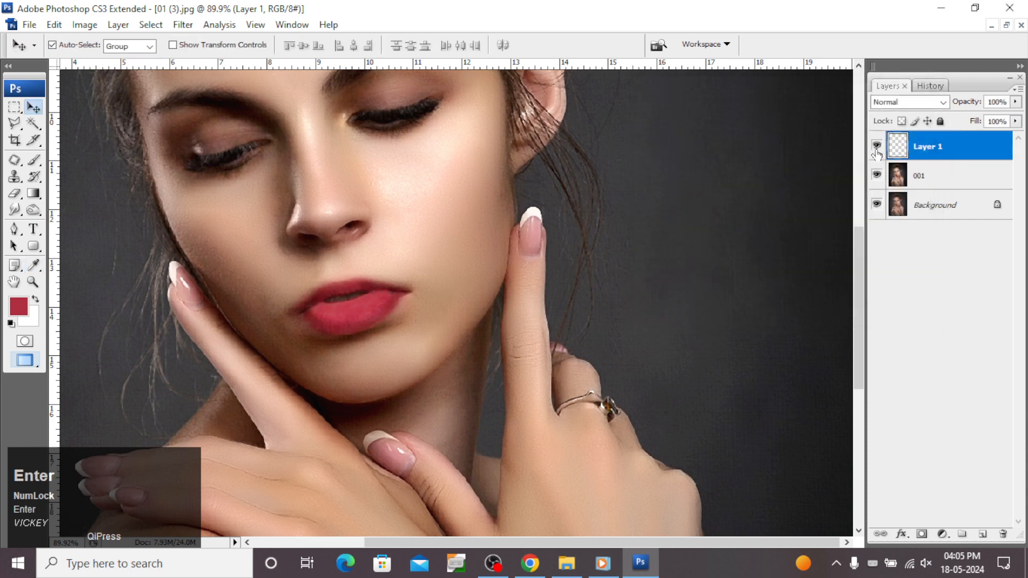
- Compare the lips with and without Layer 1, set its opacity to 90%, and merge it down into layer 001
left_click(877, 145)
left_click(877, 145)
left_click(876, 145)
left_click(876, 145)
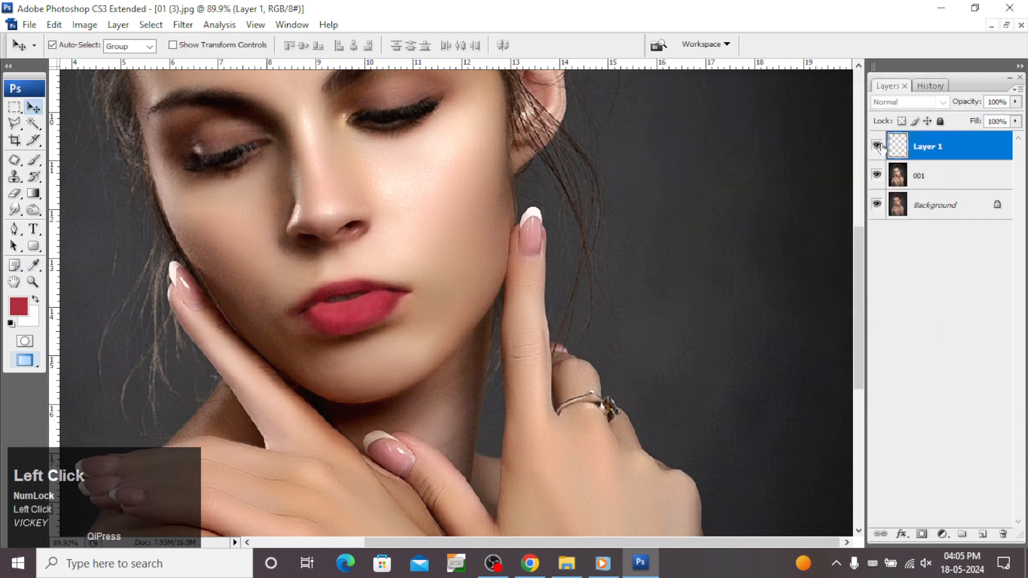
left_click(910, 101)
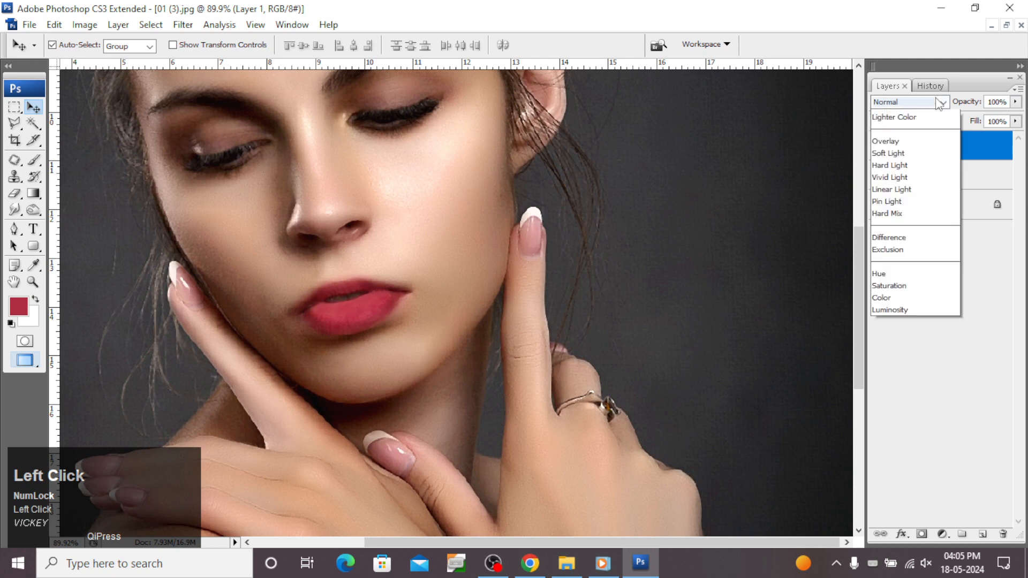
left_click(973, 102)
left_click_drag(973, 101, 970, 102)
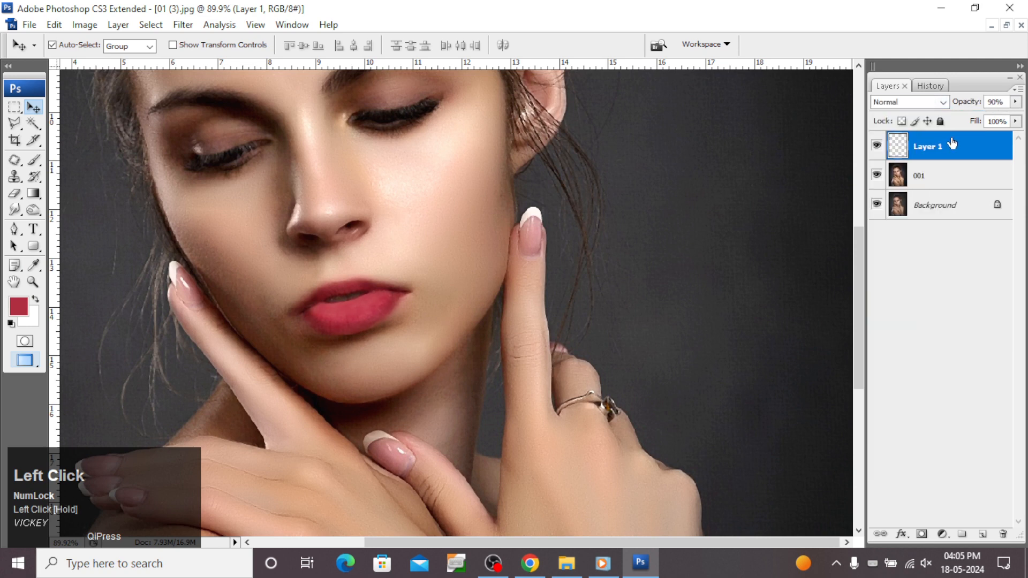
key("ctrl+e")
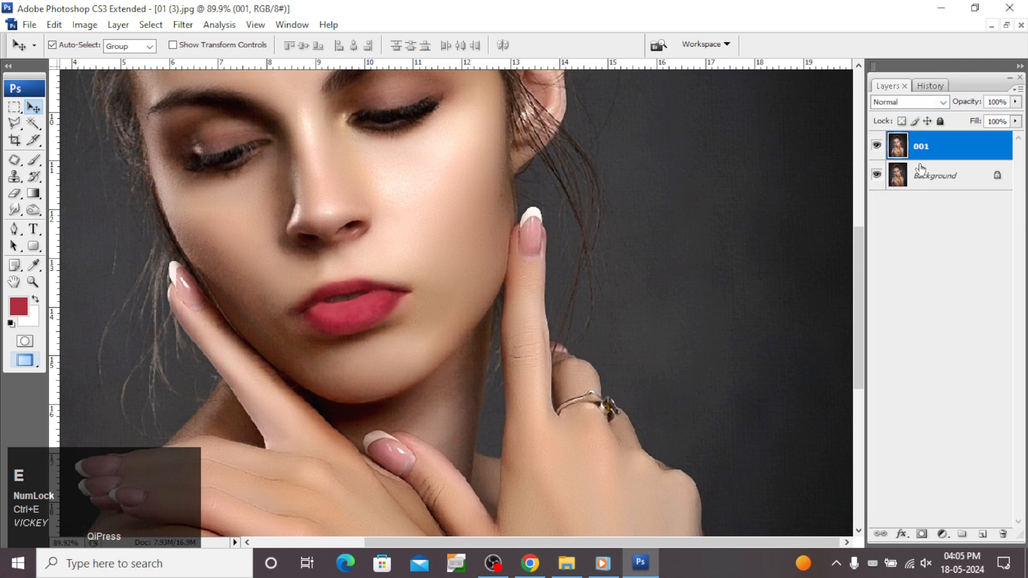
- Apply Color Balance to layer 001's midtones with levels +9, -3 and +12, keeping Preserve Luminosity on
right_click(497, 220)
left_click(534, 227)
left_click_drag(420, 187, 602, 449)
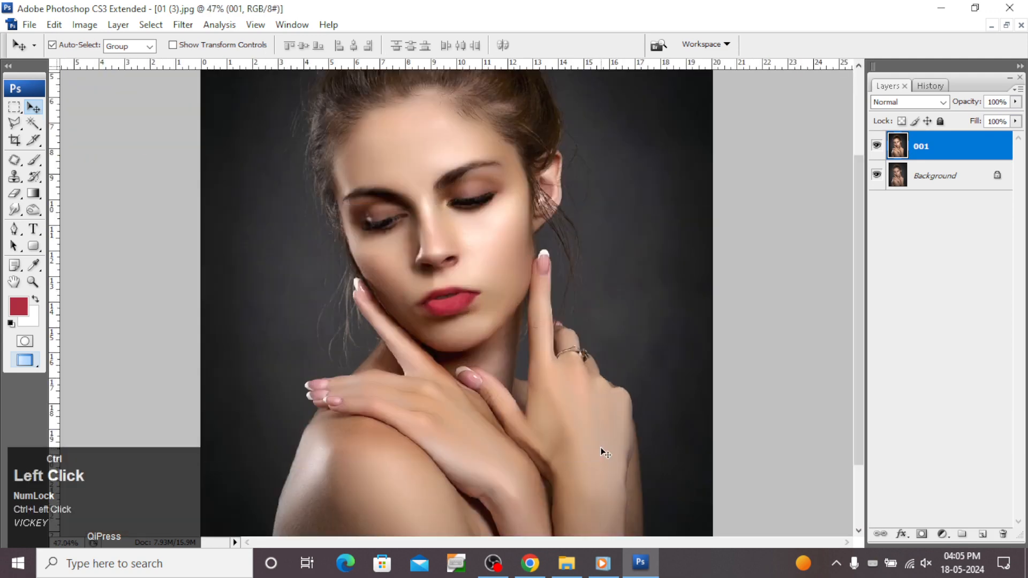
key("ctrl+b")
mouse_move(746, 141)
left_mouse_down()
mouse_move(757, 141)
mouse_move(744, 106)
mouse_move(745, 128)
left_mouse_up()
left_click(753, 104)
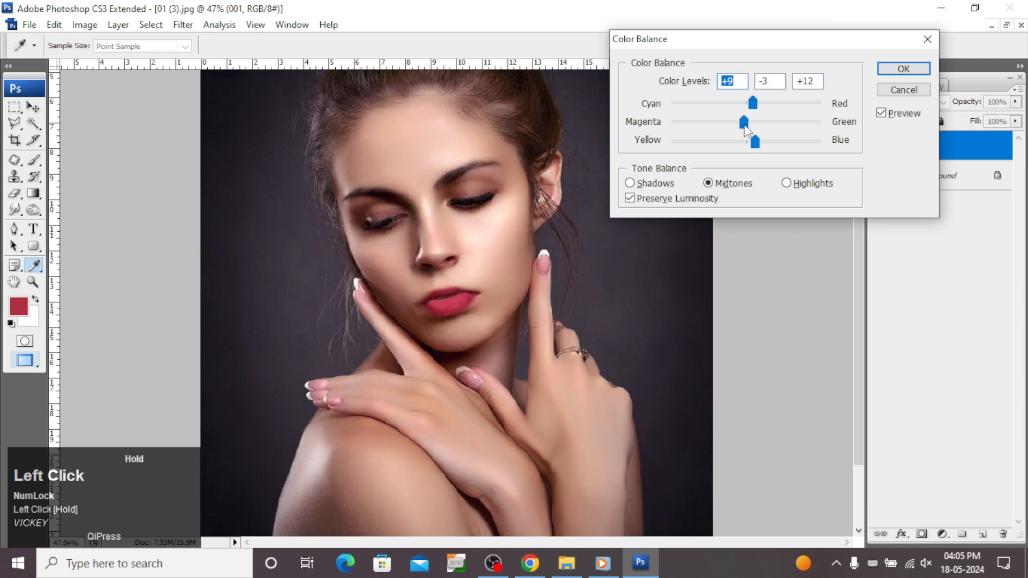
key("Return")
- Slightly raise the brightness and contrast of layer 001 with Brightness/Contrast
key("alt+i")
key("a")
key("c")
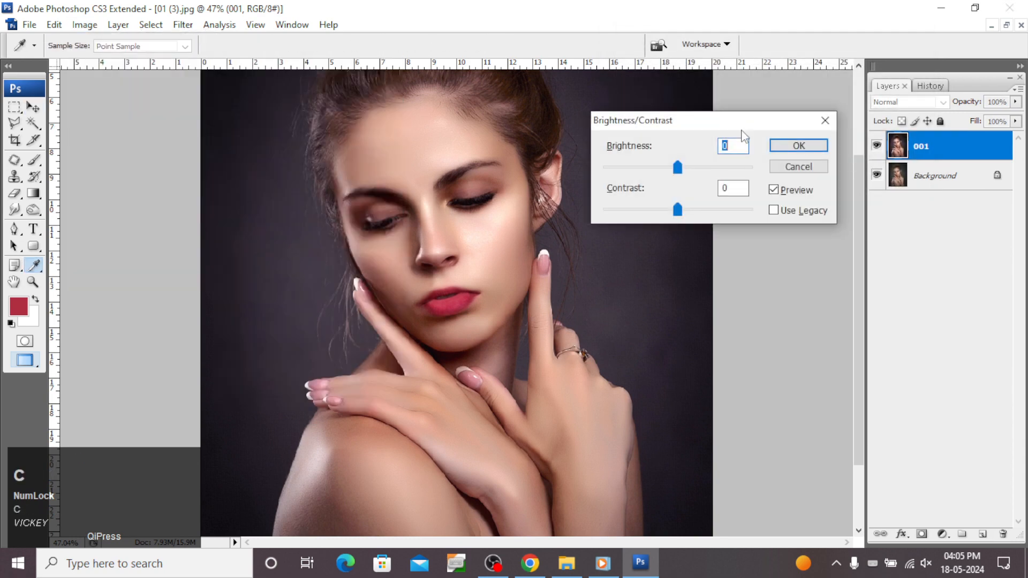
scroll(744, 140, "up", 3)
scroll(749, 146, "up", 1)
key("Return")
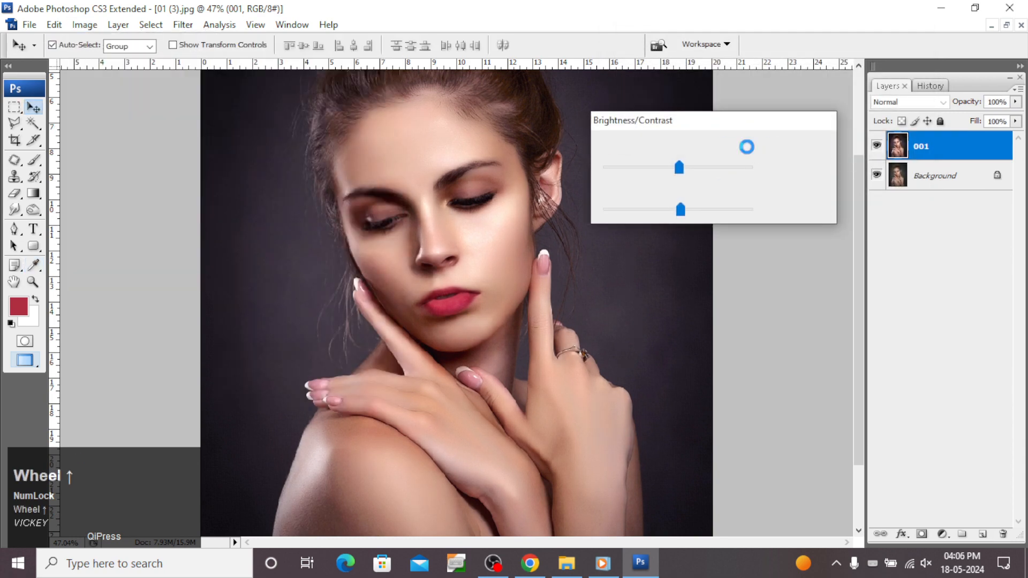
- Apply Levels to layer 001 with RGB input levels of about 11 for black, 1.09 for midtones and 255 for white
key("ctrl+l")
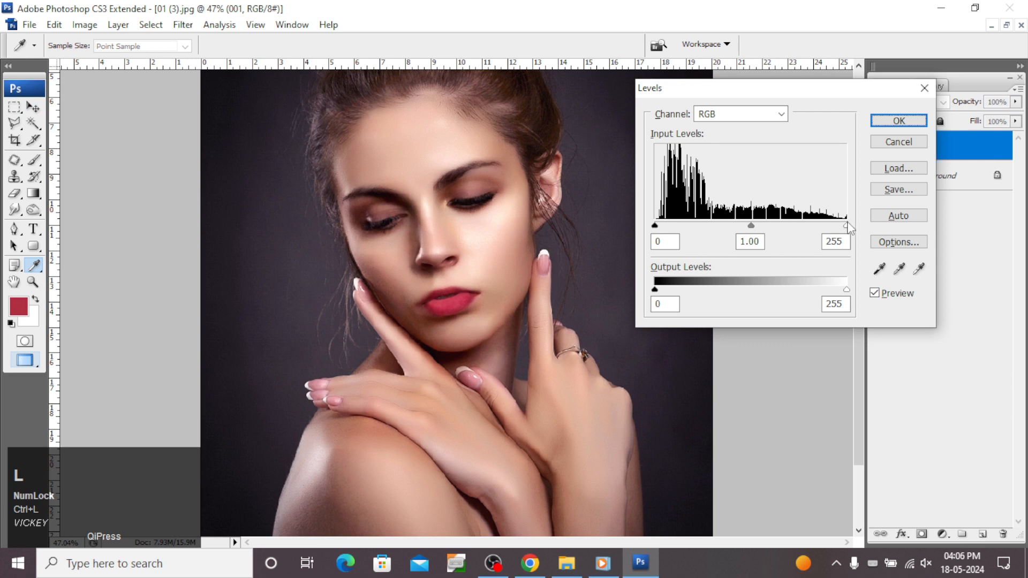
left_click_drag(846, 228, 843, 228)
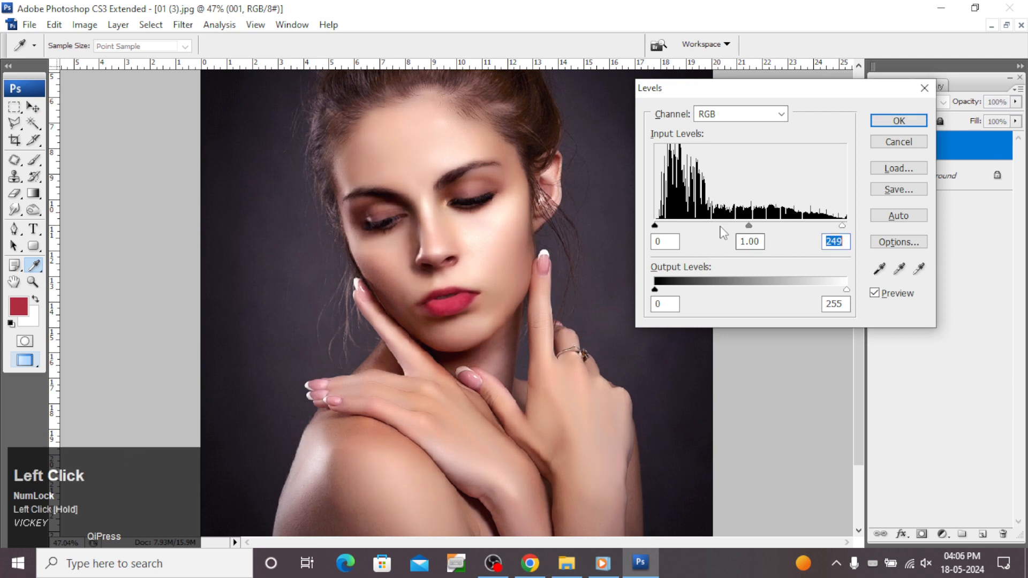
left_click_drag(746, 225, 743, 226)
left_click_drag(845, 225, 848, 226)
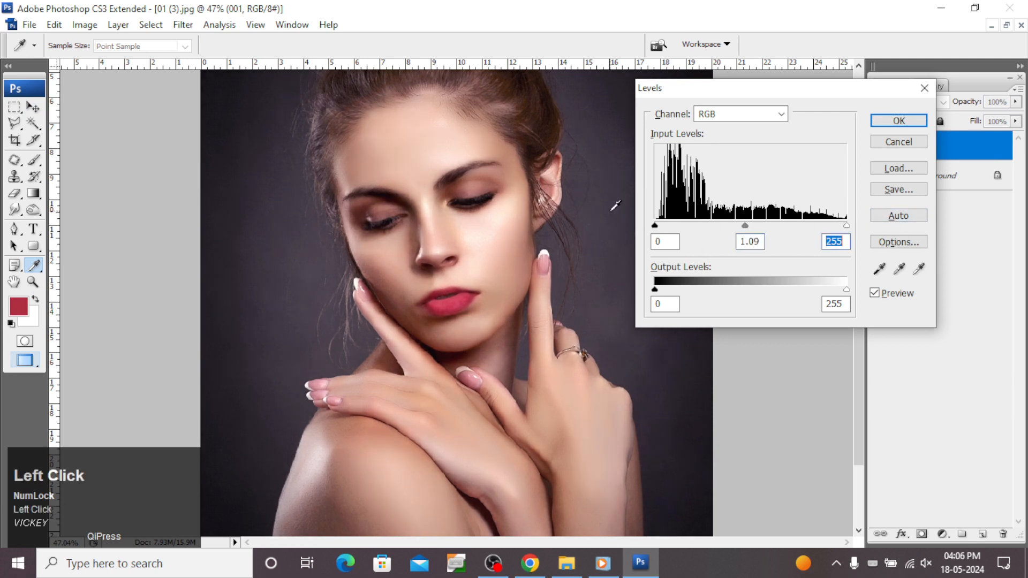
scroll(663, 230, "up", 5)
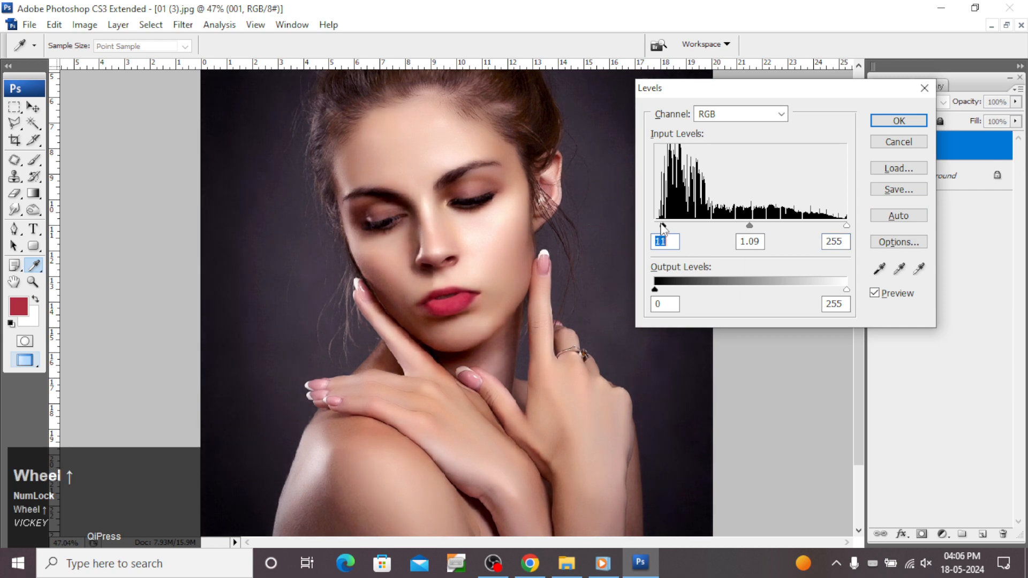
key("Return")
- Compare the whole portrait with and without the retouched layer 001, leaving the layer shown
key("ctrl")
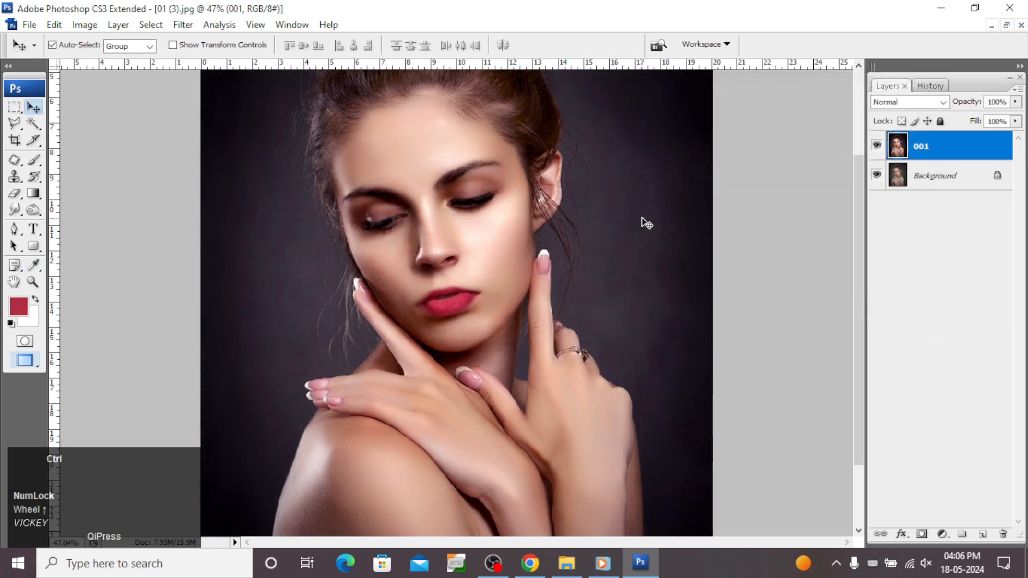
key("ctrl+minus")
left_click(876, 146)
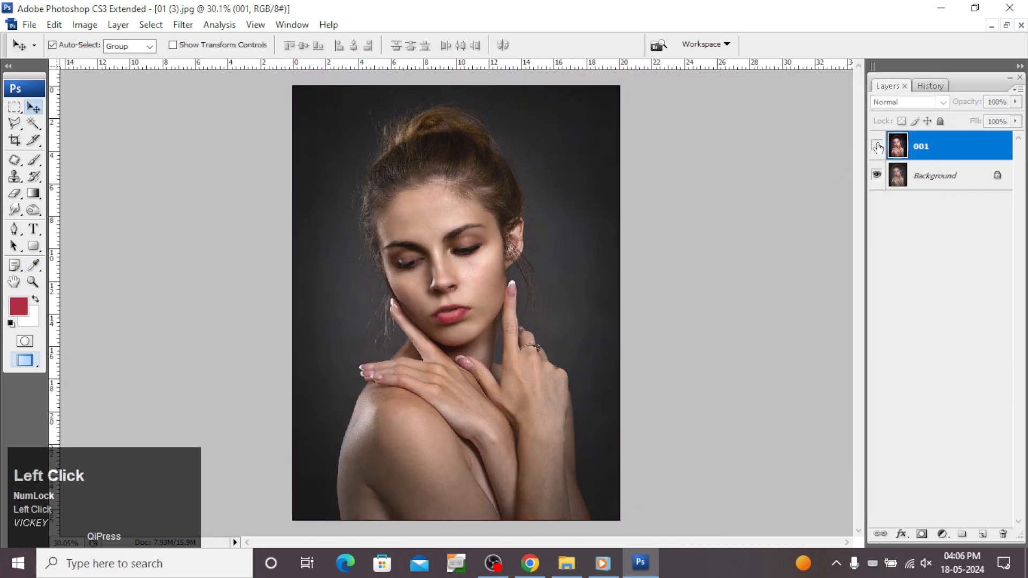
left_click(876, 146)
left_click(876, 146)
left_click(876, 146)
- Examine the face up close and compare the skin and lips with the original by toggling layer 001's visibility
left_click(380, 170, "ctrl")
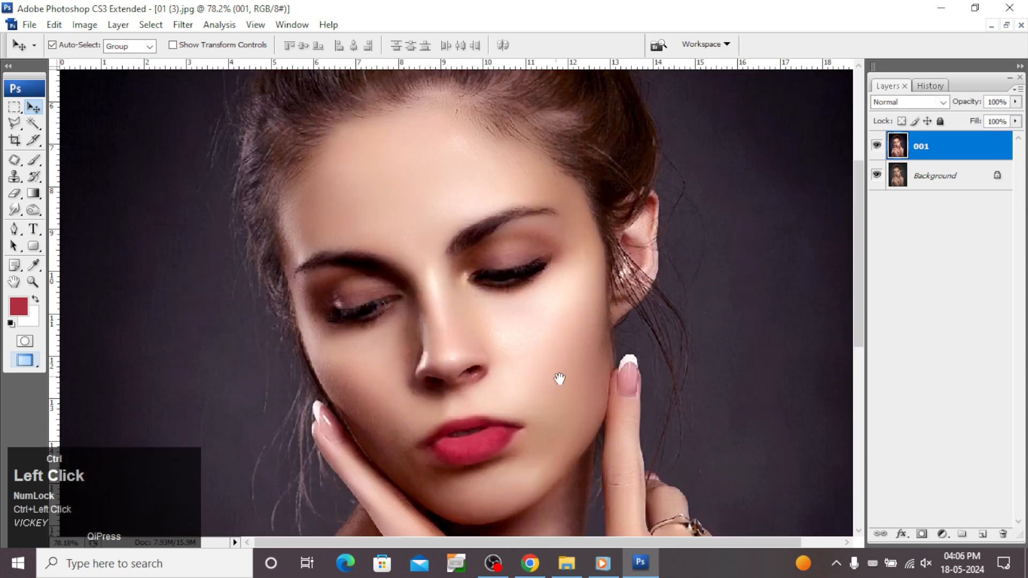
right_click(560, 326)
left_click(574, 331)
left_click(456, 270, "ctrl")
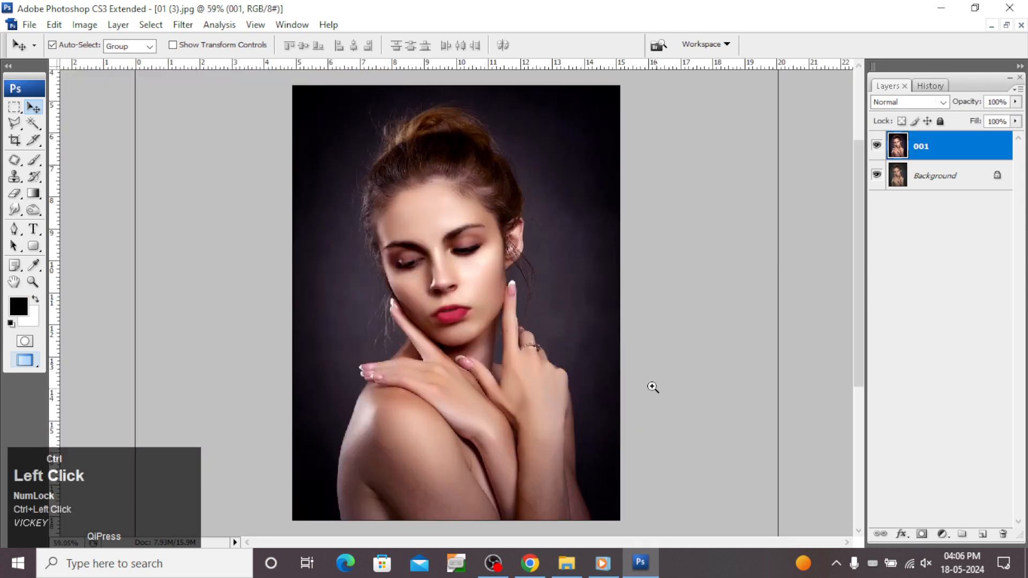
left_click_drag(517, 302, 561, 296)
scroll(513, 316, "up", 3)
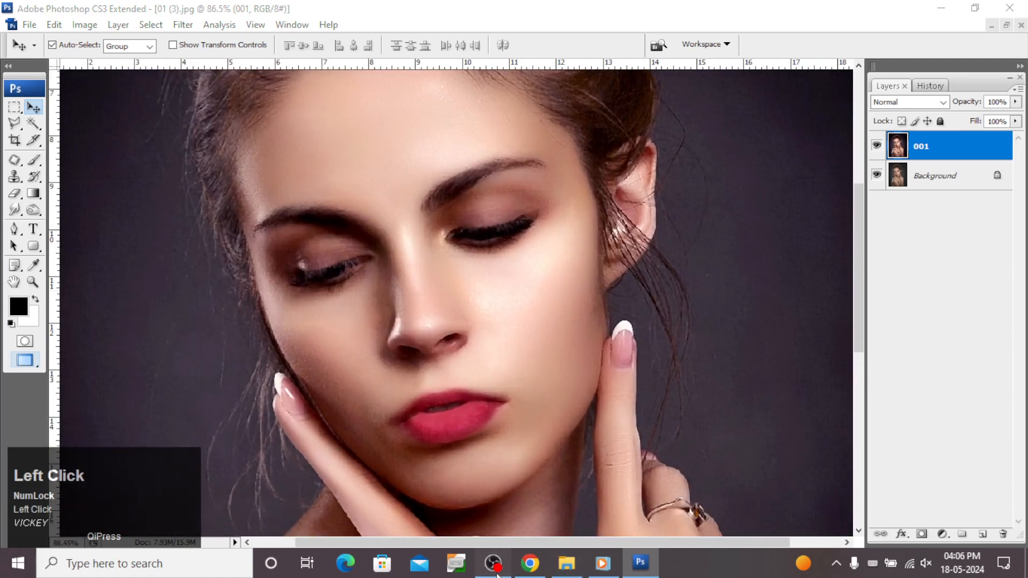
left_click(876, 146)
left_click(877, 146)
left_click(876, 146)
left_click(876, 146)
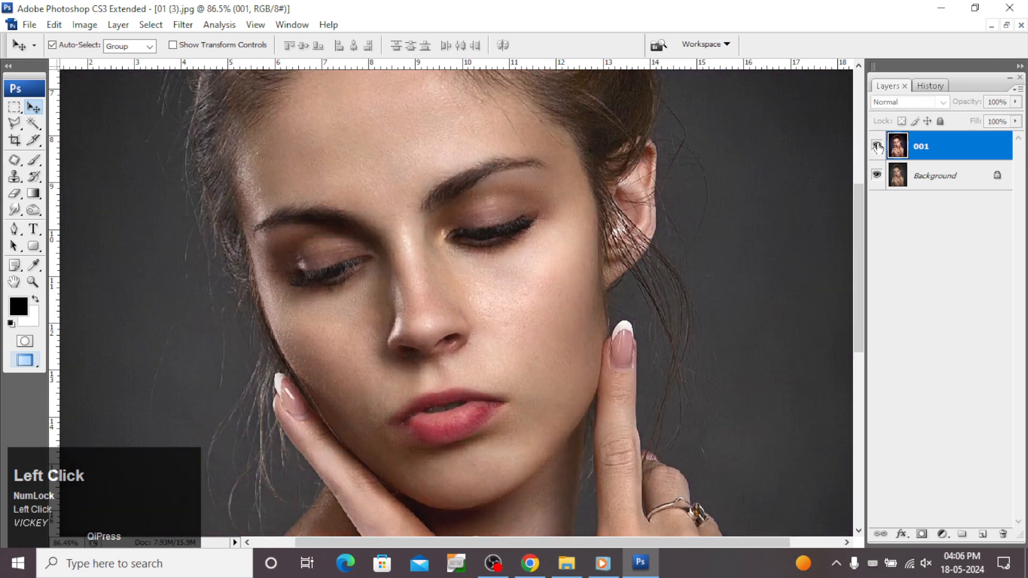
left_click(876, 146)
left_click(877, 146)
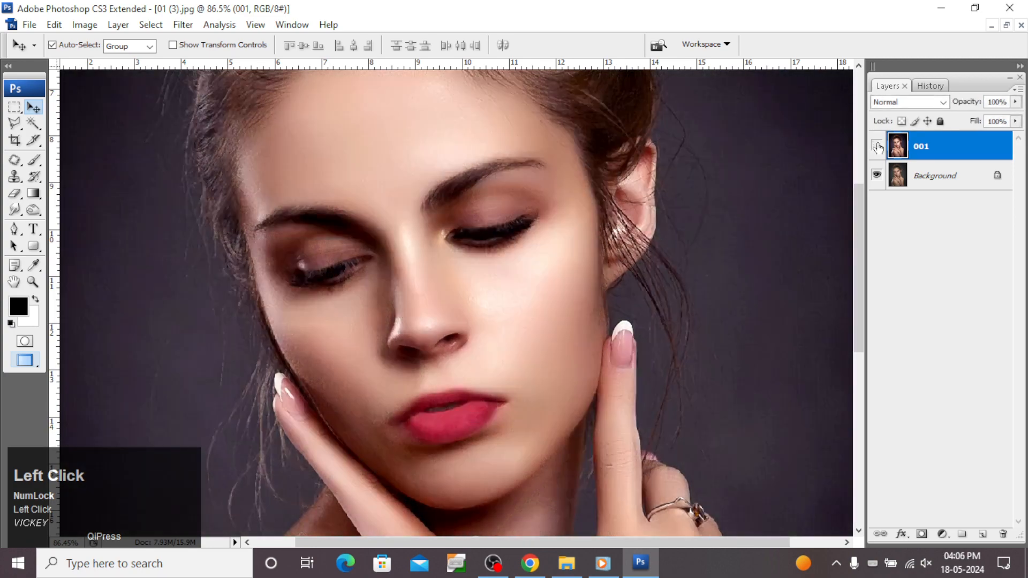
left_click(877, 146)
left_click(876, 146)
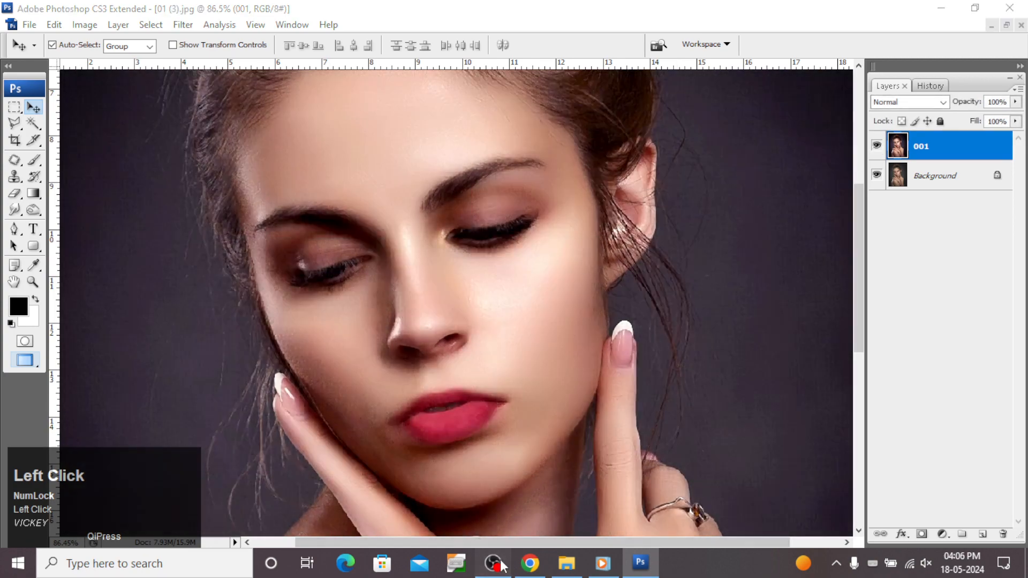